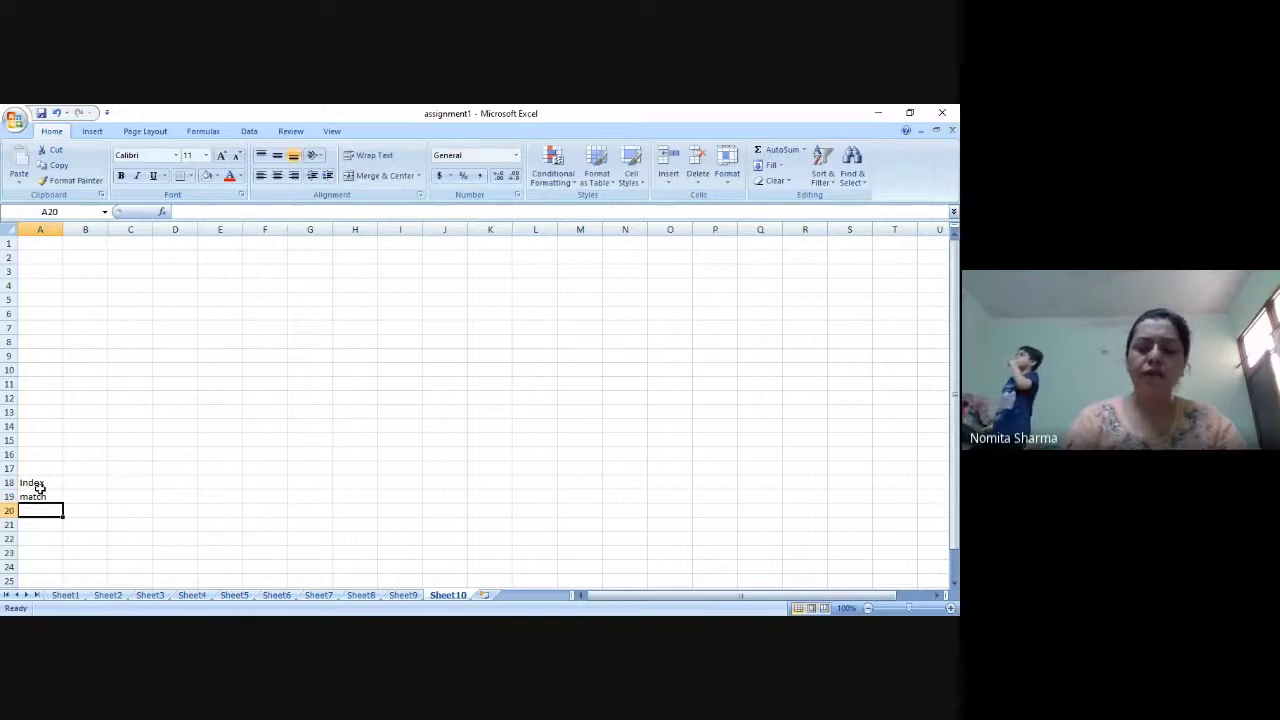
List the function names vlookp, hlookup and lookup in cells A20 to A22, below match
type("vlookp")
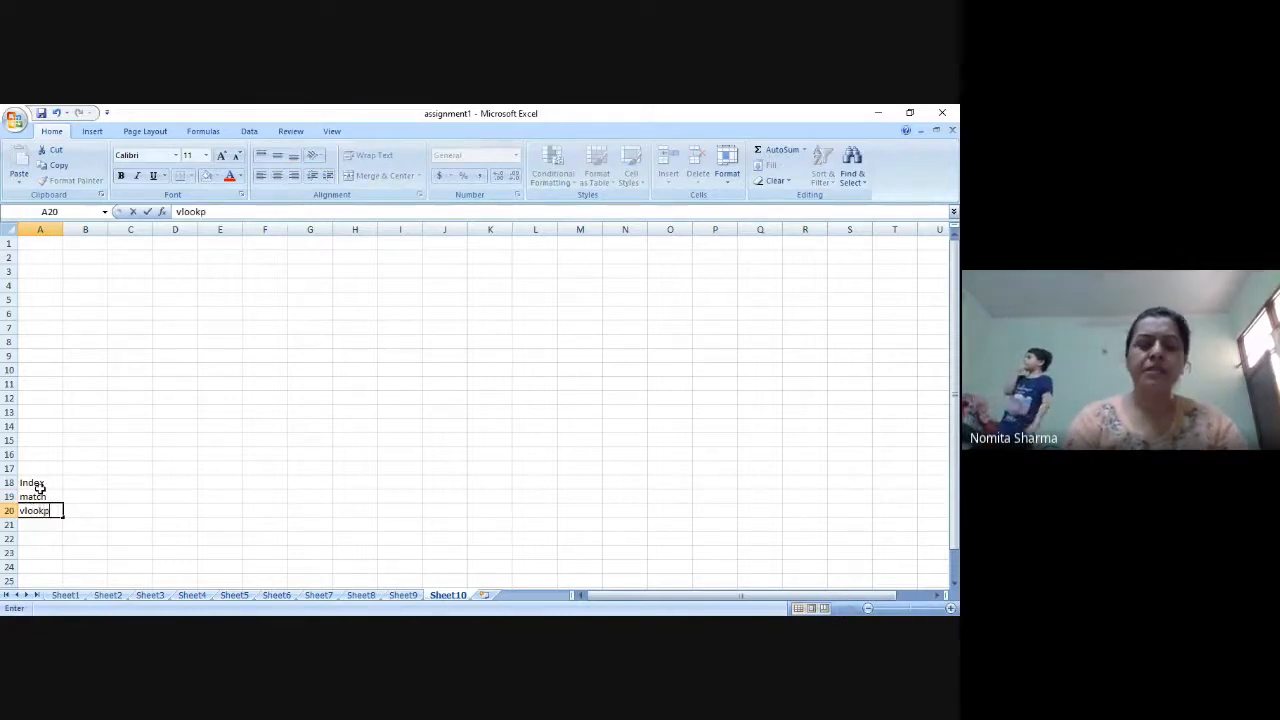
key("Return")
type("hloo")
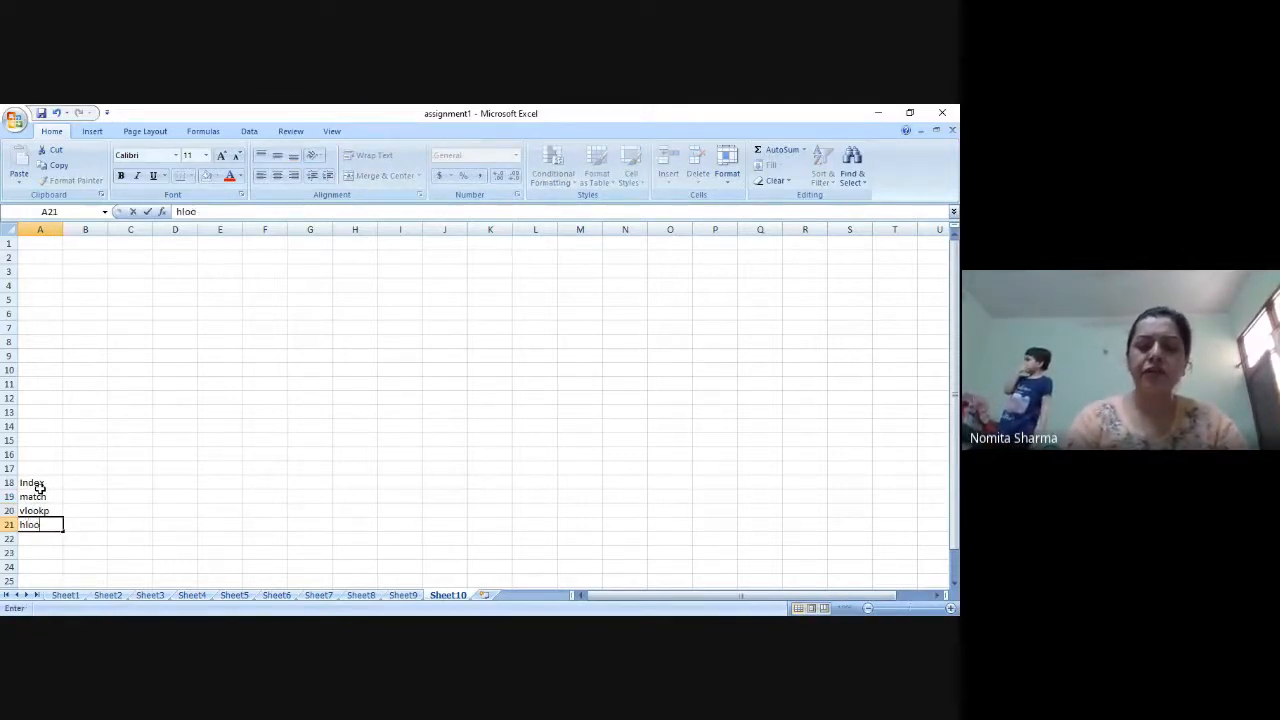
type("kup")
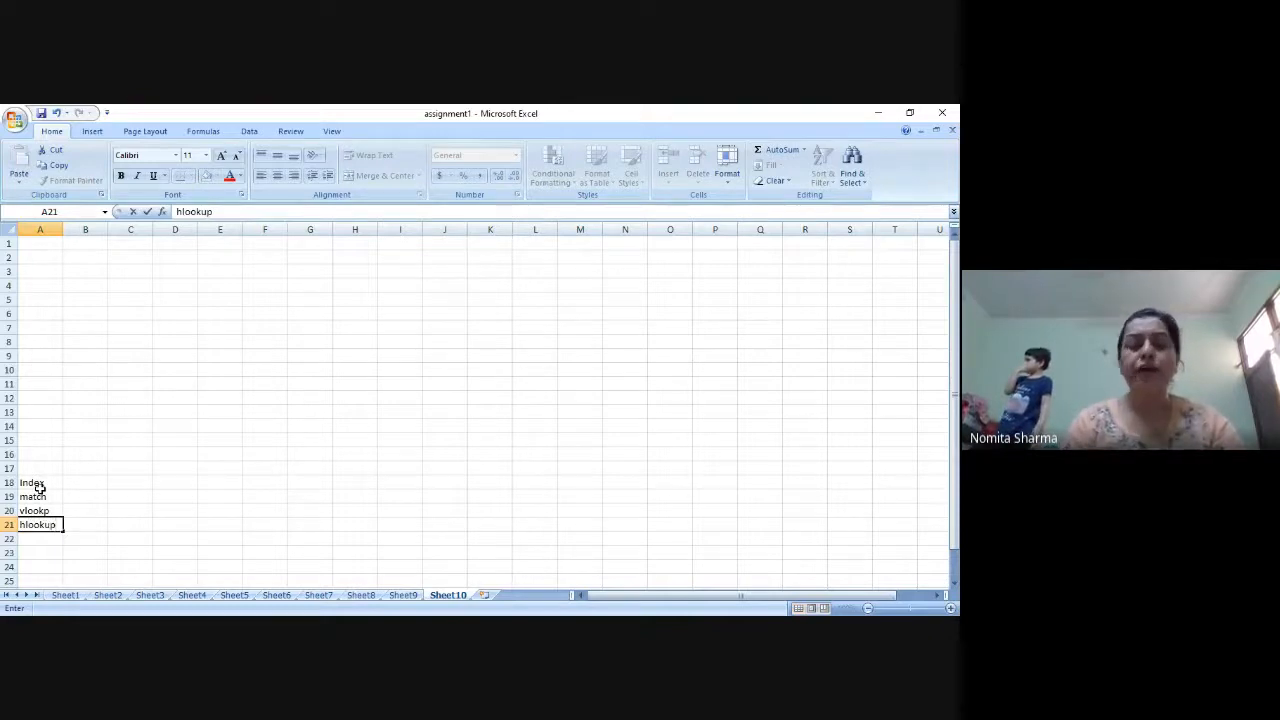
key("Return")
type("index")
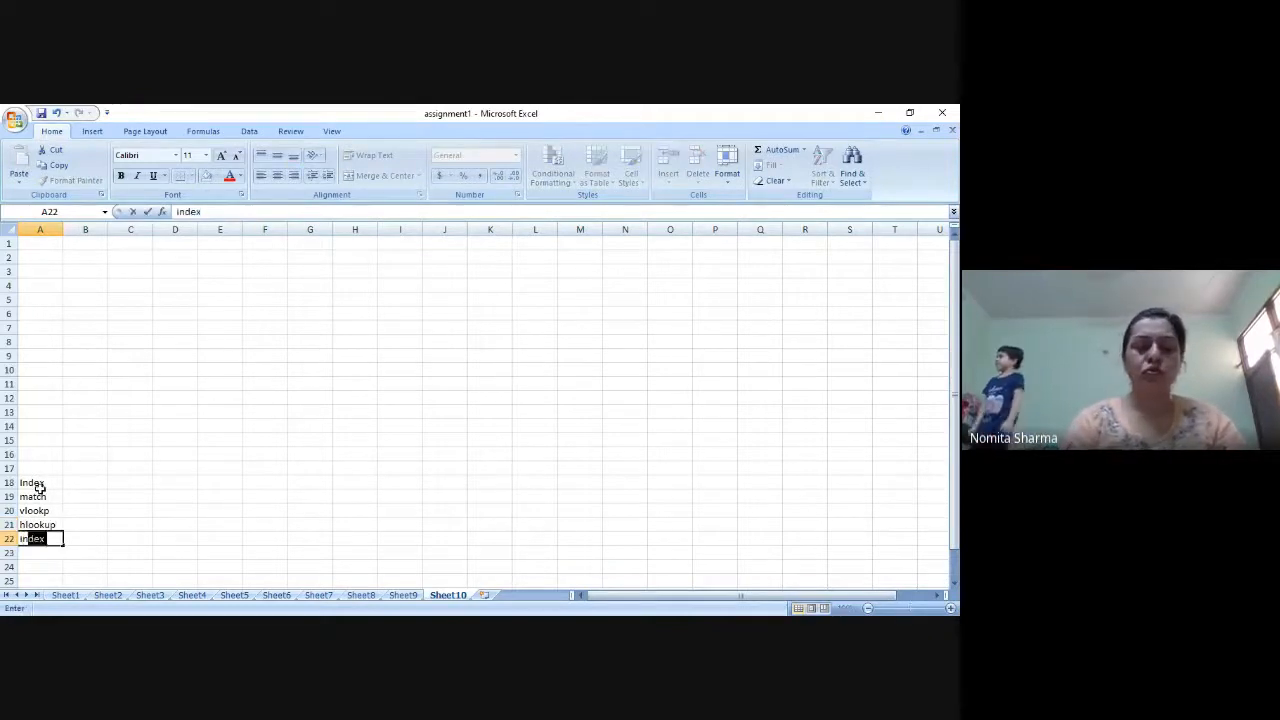
key("BackSpace")
key("BackSpace")
key("BackSpace")
key("BackSpace")
key("BackSpace")
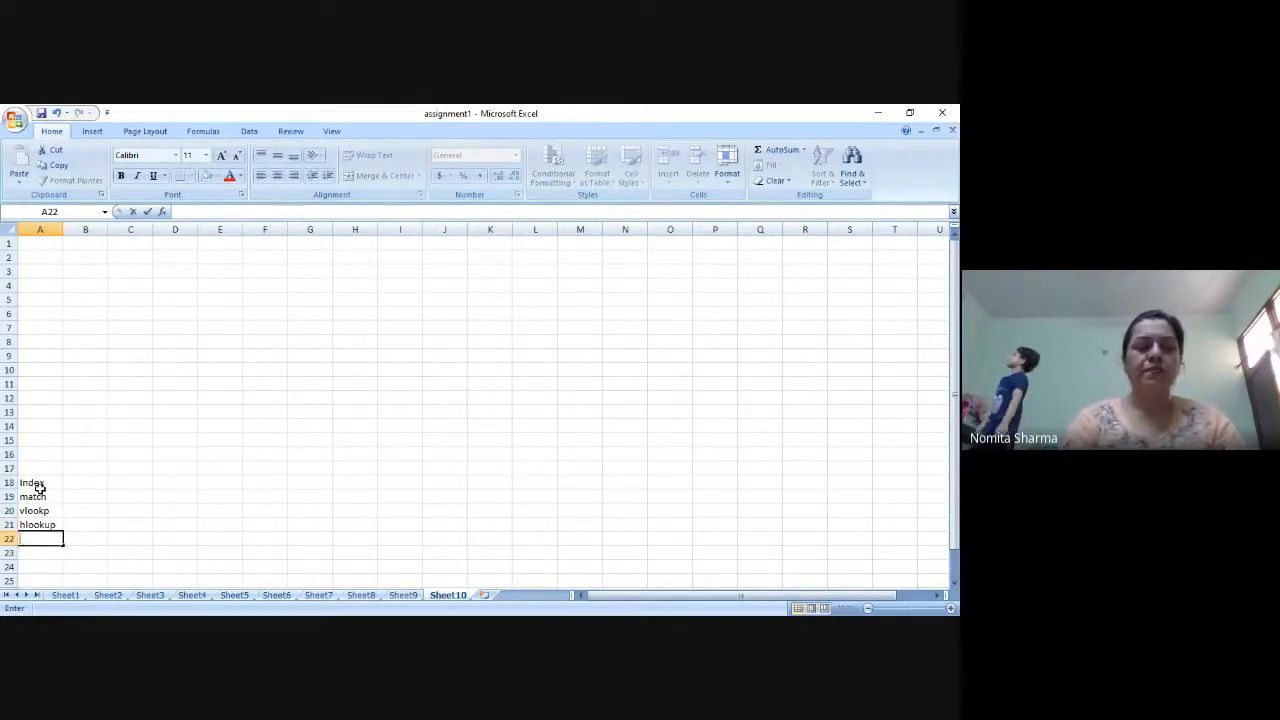
type("lookup")
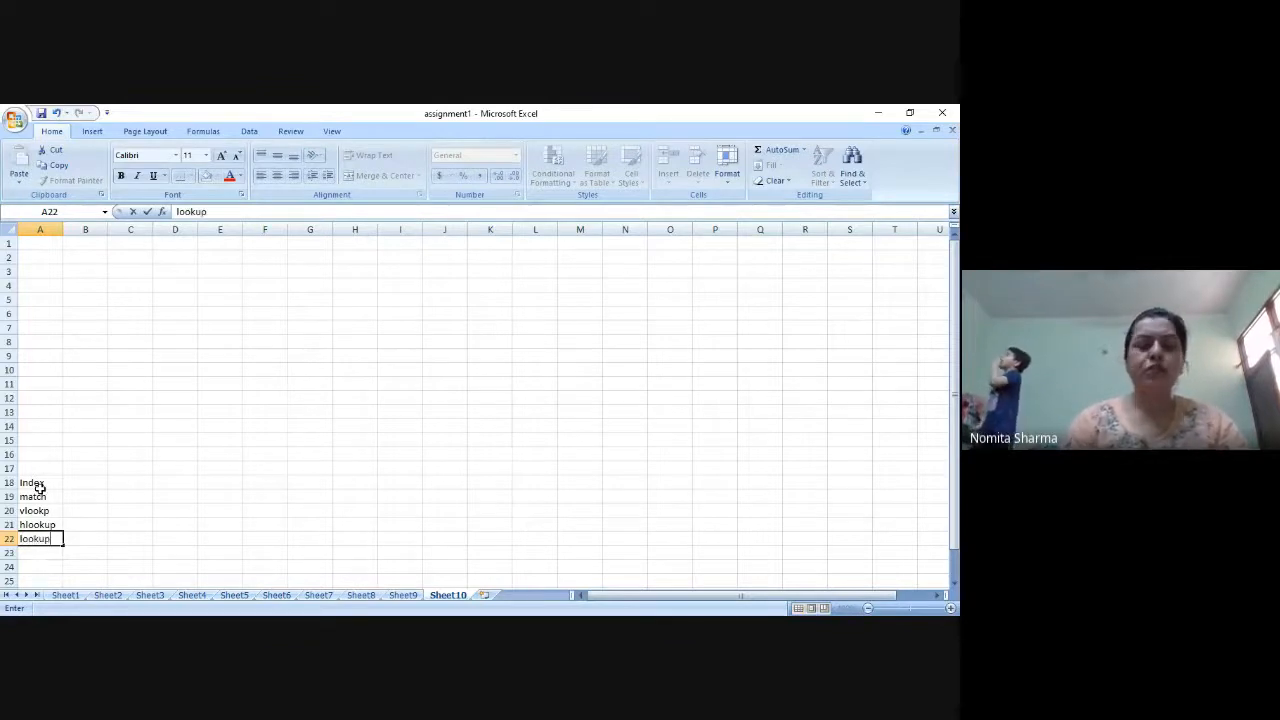
key("Up")
Enter the heading Roll in cell A1
key("Up")
key("Up")
key("Up")
key("Up")
key("Up")
key("Up")
key("Up")
key("Up")
key("Up")
key("Up")
key("Up")
key("Up")
key("Up")
key("Up")
key("Up")
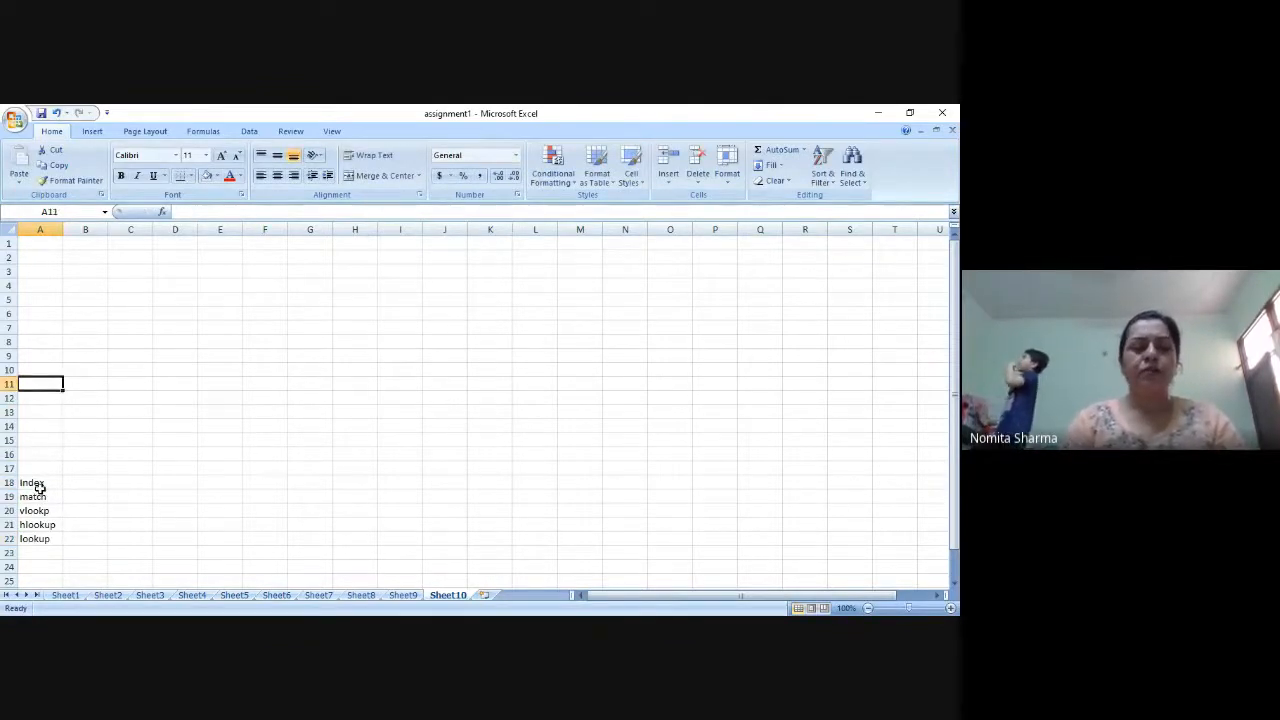
key("Up")
key("Up")
key("Up")
key("Up")
key("Up")
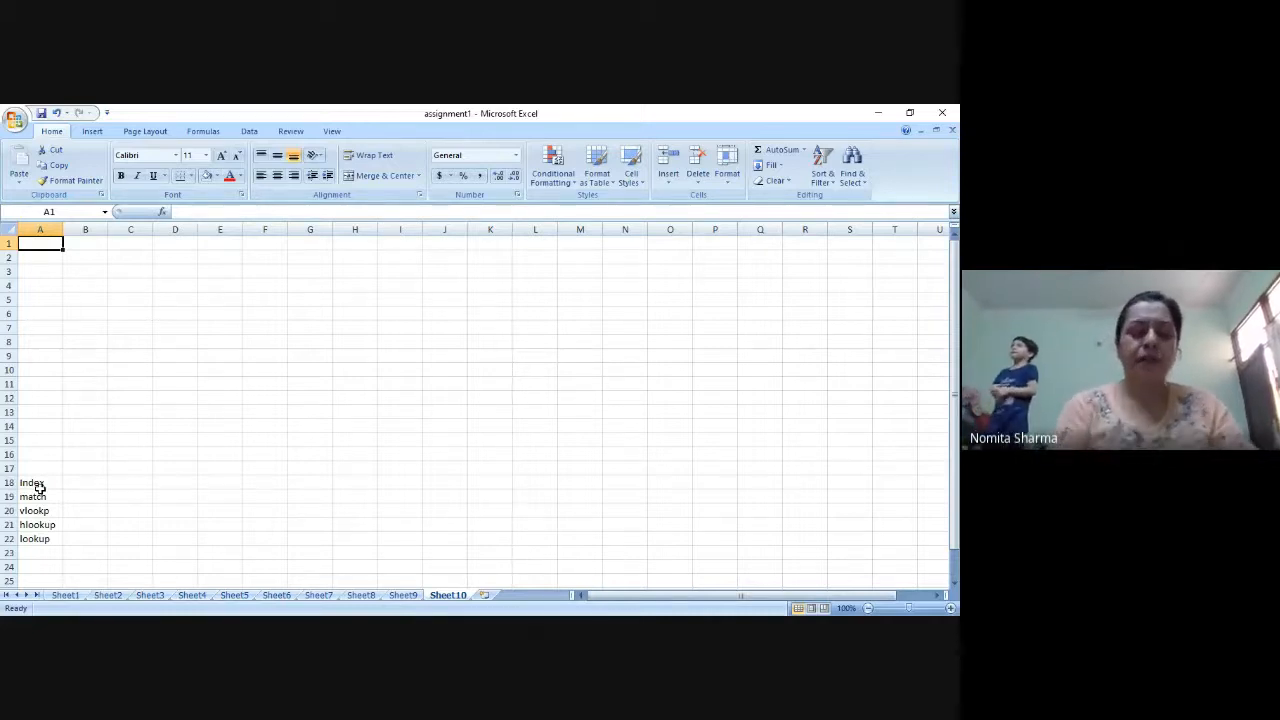
type("Roll")
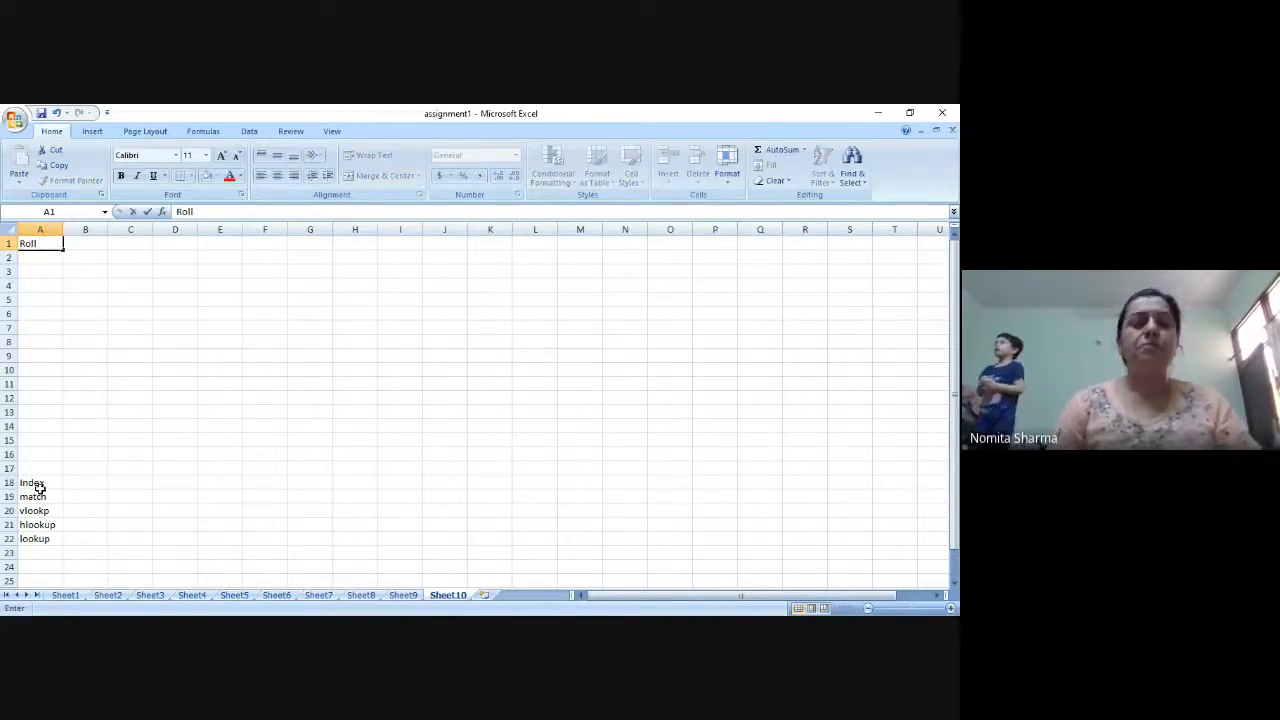
key("Tab")
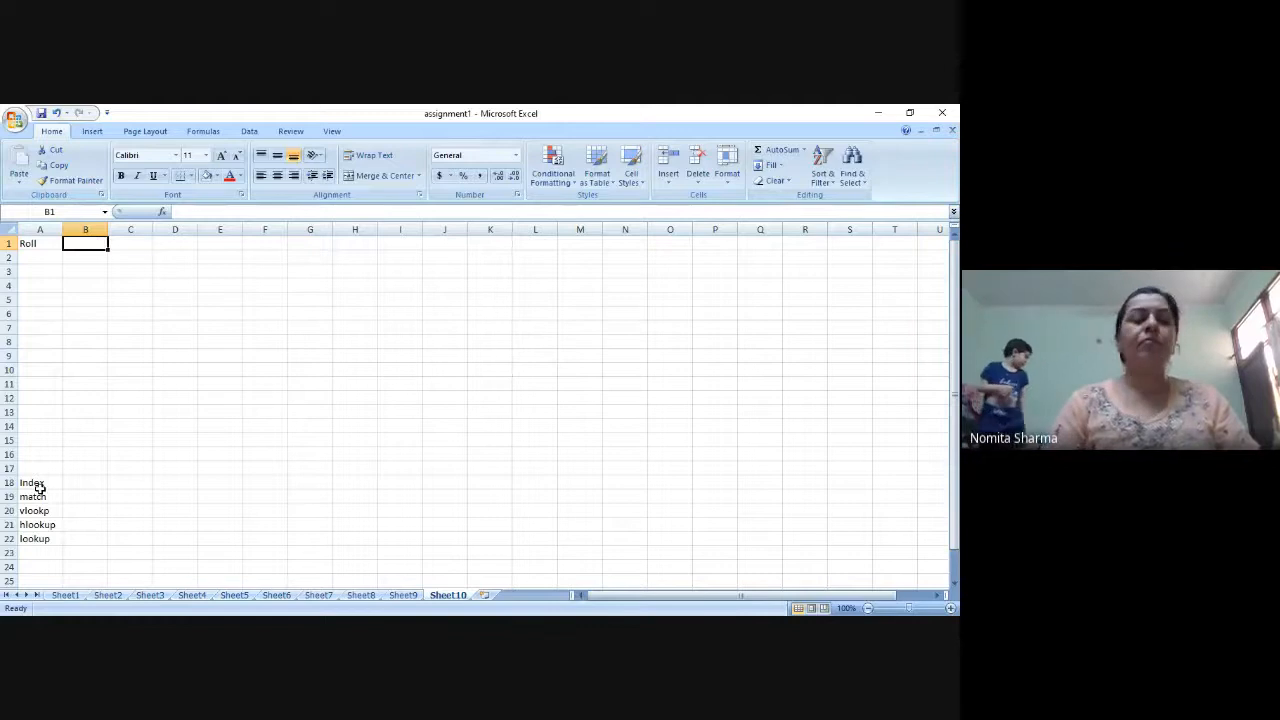
Replace the heading in cell A1 with Sales_emp
key("Left")
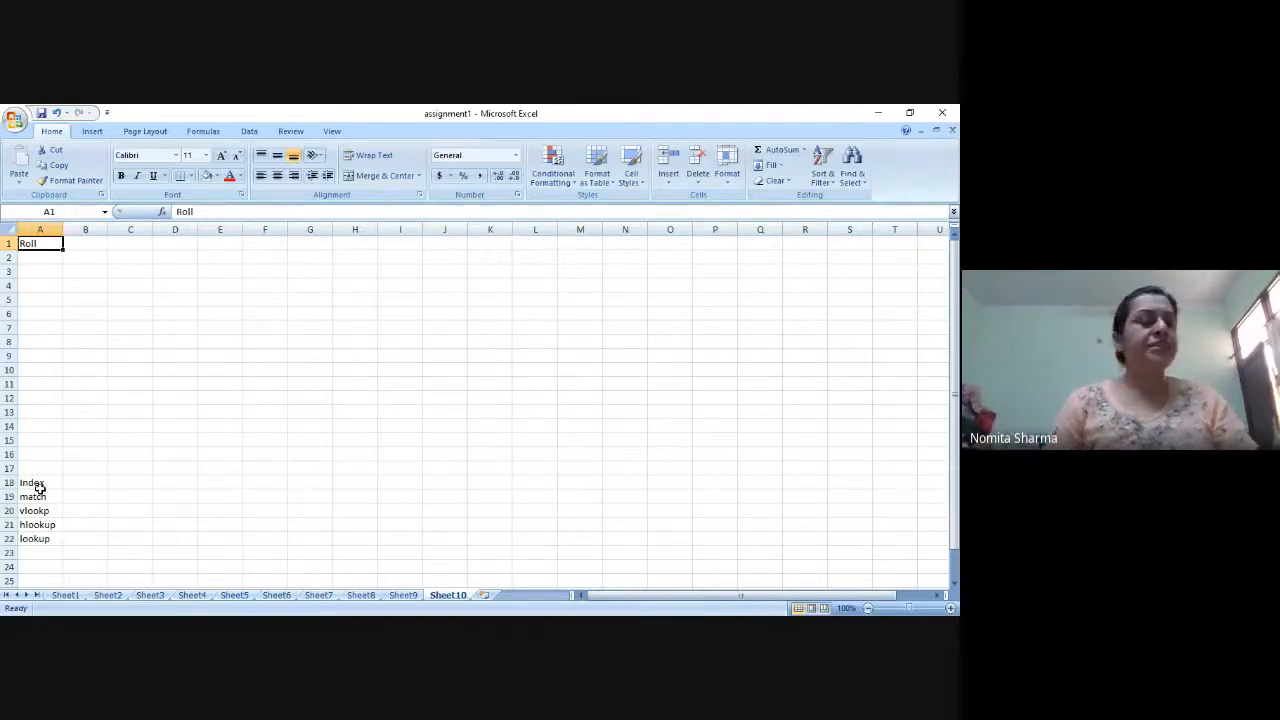
type("Sa;e")
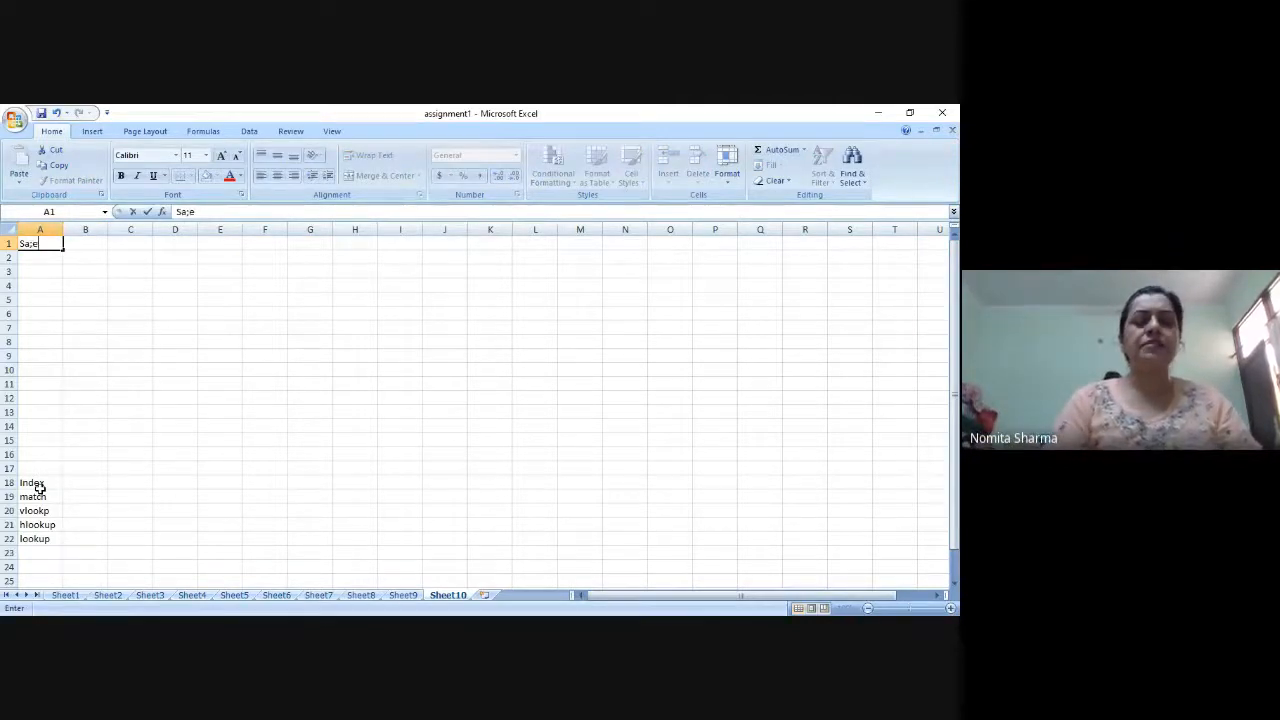
key("BackSpace")
key("BackSpace")
key("BackSpace")
key("BackSpace")
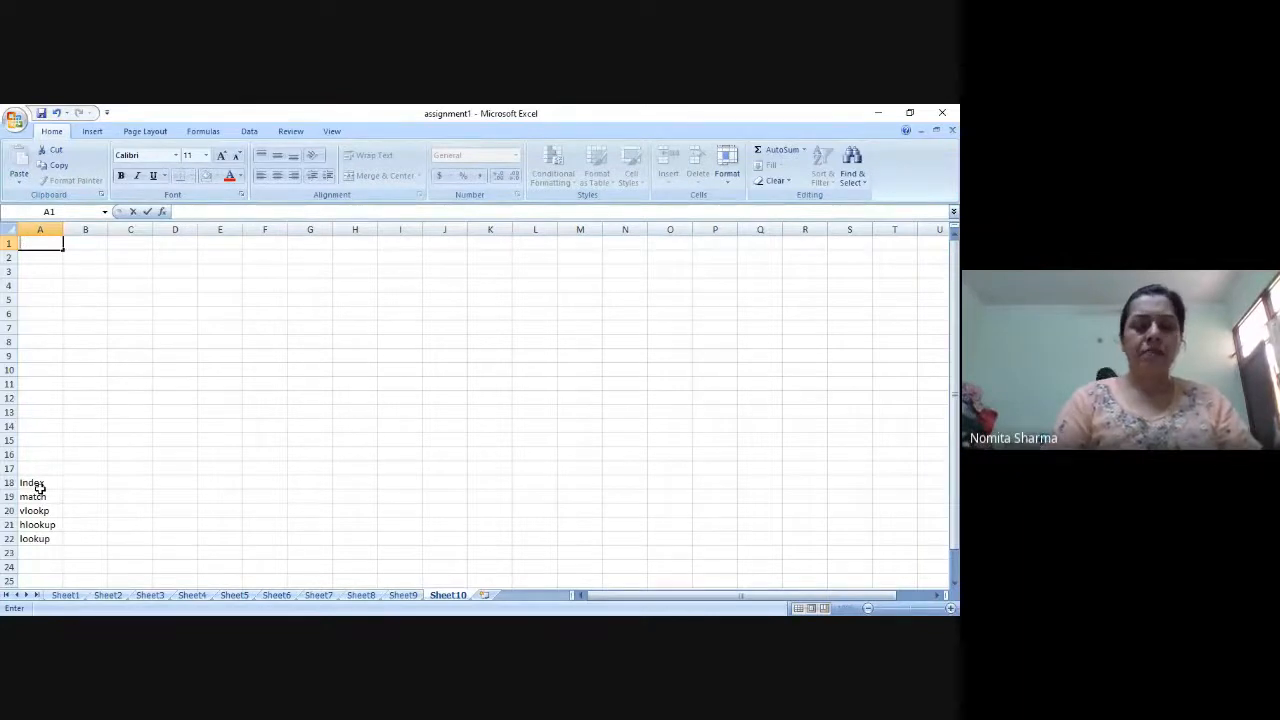
type("DSales")
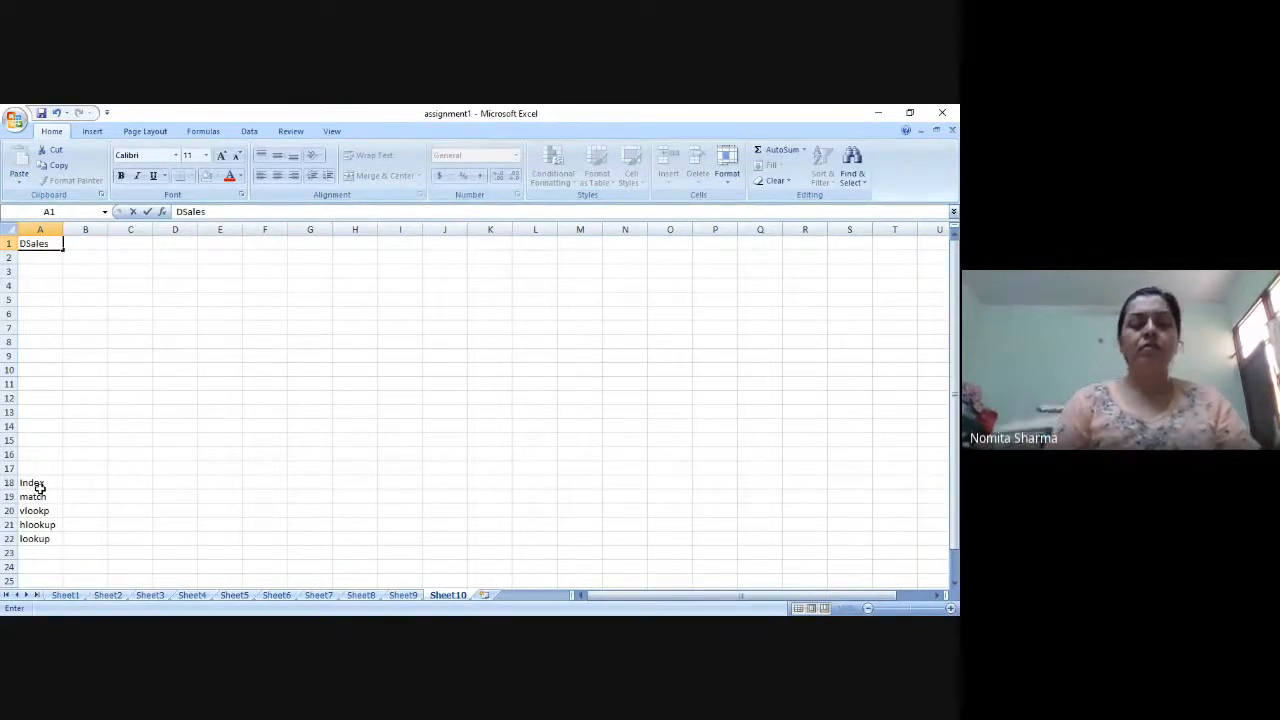
key("BackSpace")
key("BackSpace")
key("BackSpace")
key("BackSpace")
key("BackSpace")
key("BackSpace")
type("Sa")
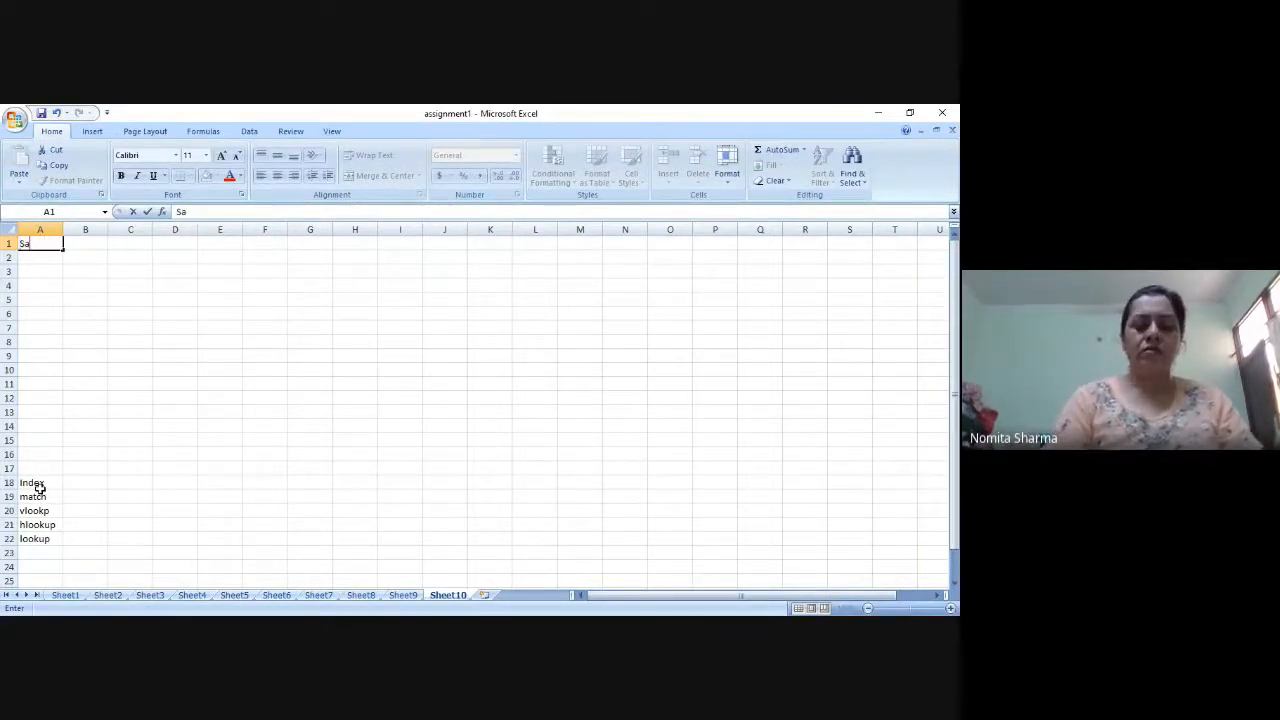
type("les")
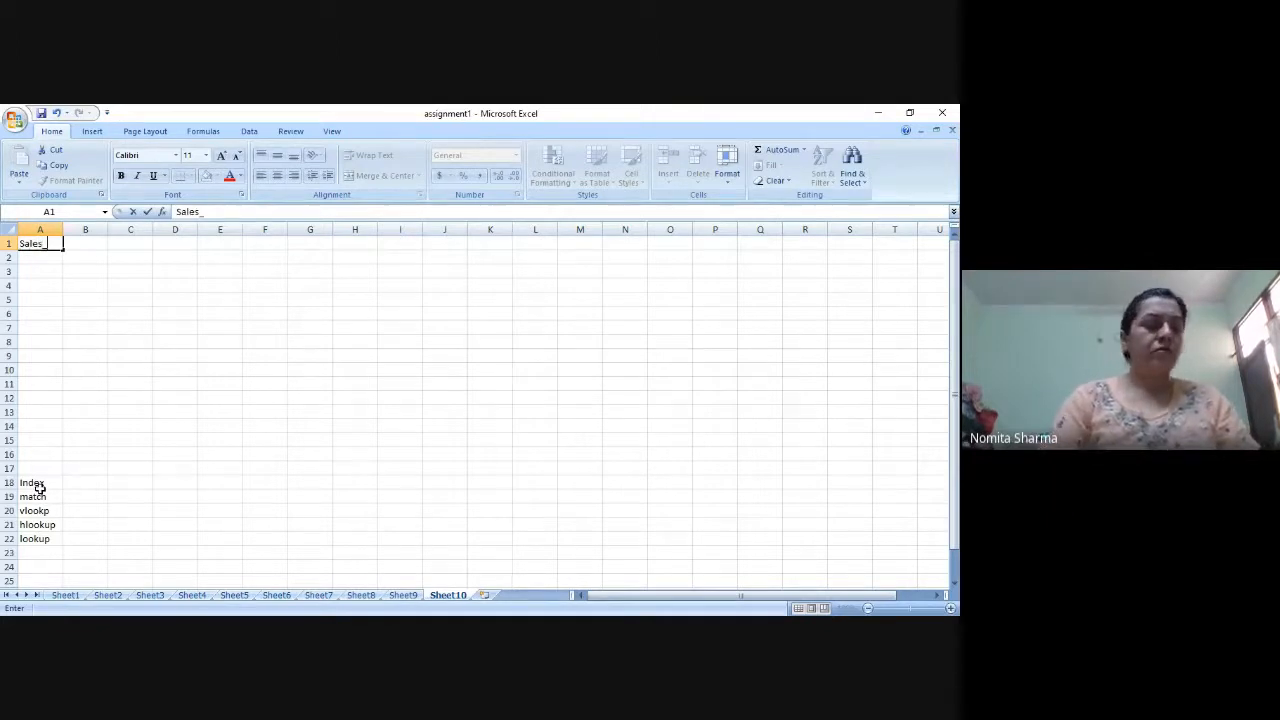
type("_Pe")
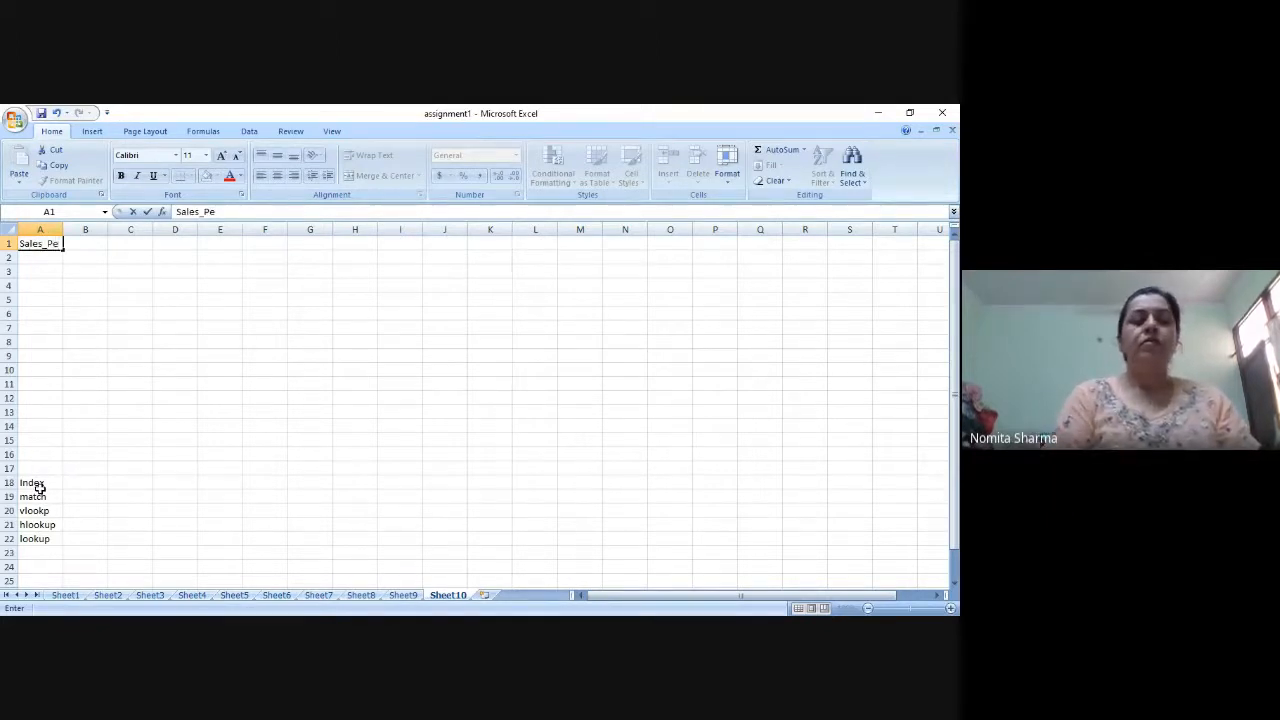
key("BackSpace")
key("BackSpace")
type("emp.")
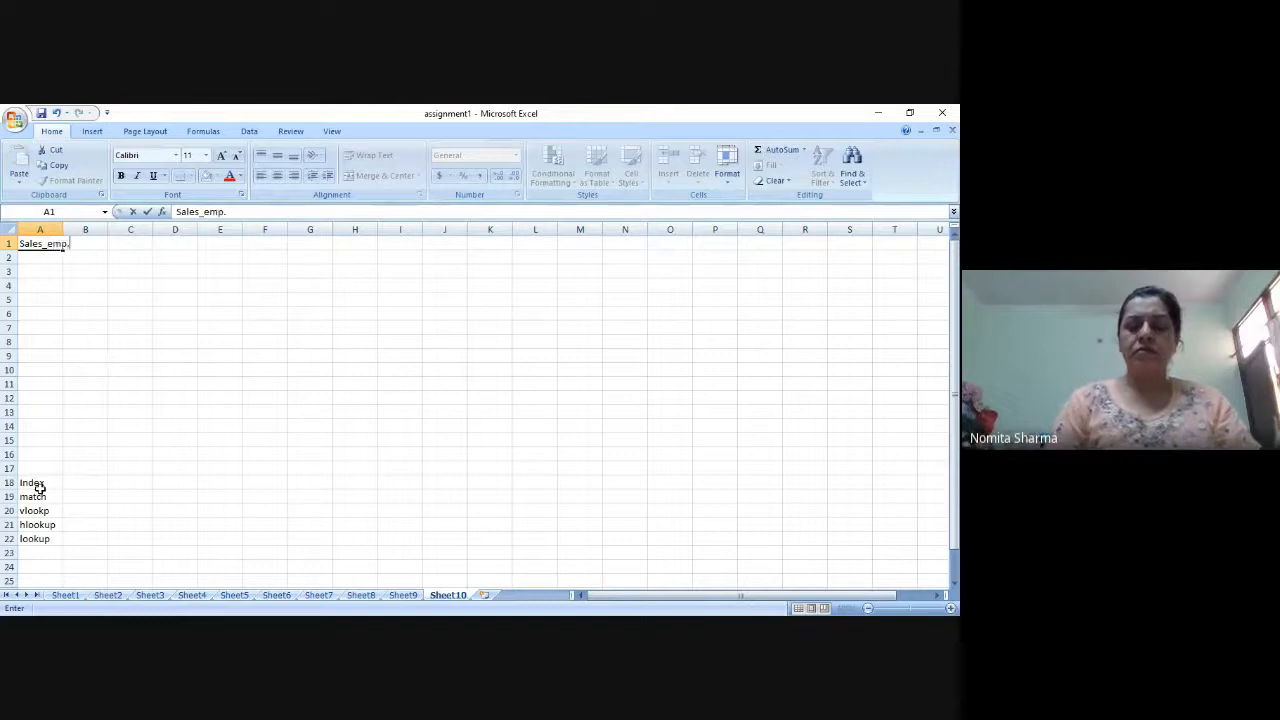
key("Tab")
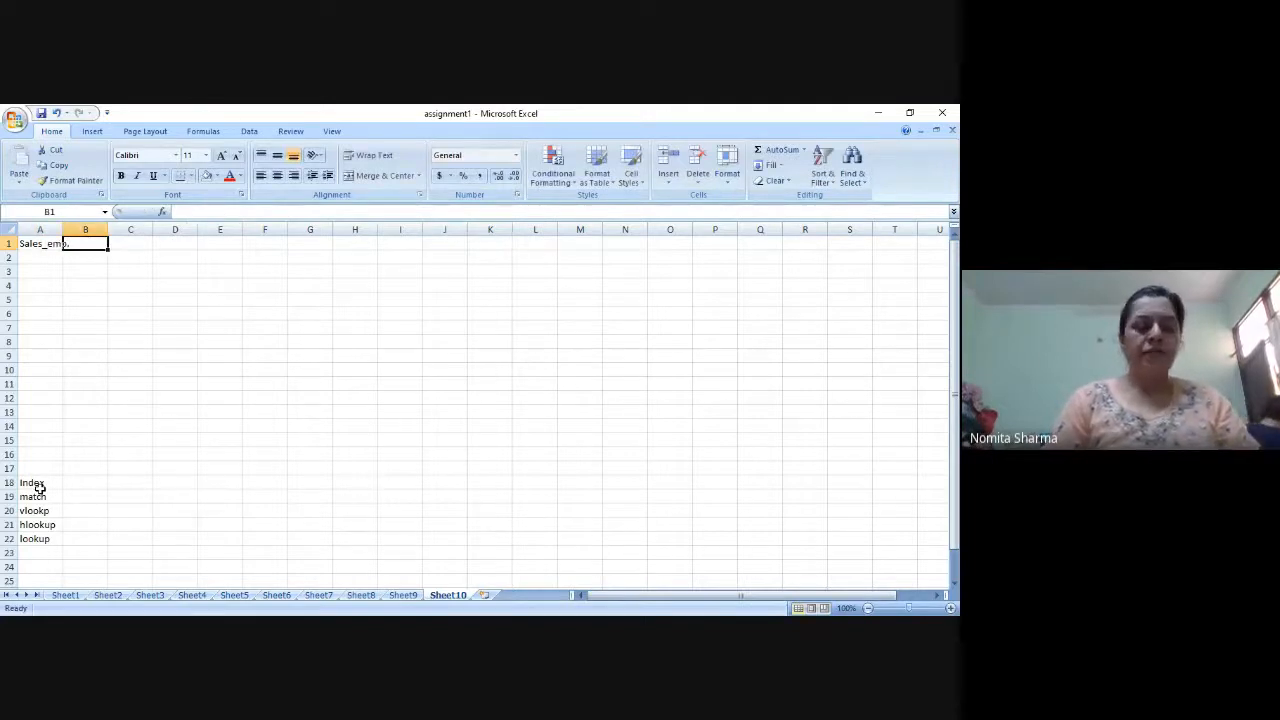
Enter the quarter headings Q1, Q2, Q3 and Q4 in cells B1 to E1
type("Q1")
key("Tab")
type("Q")
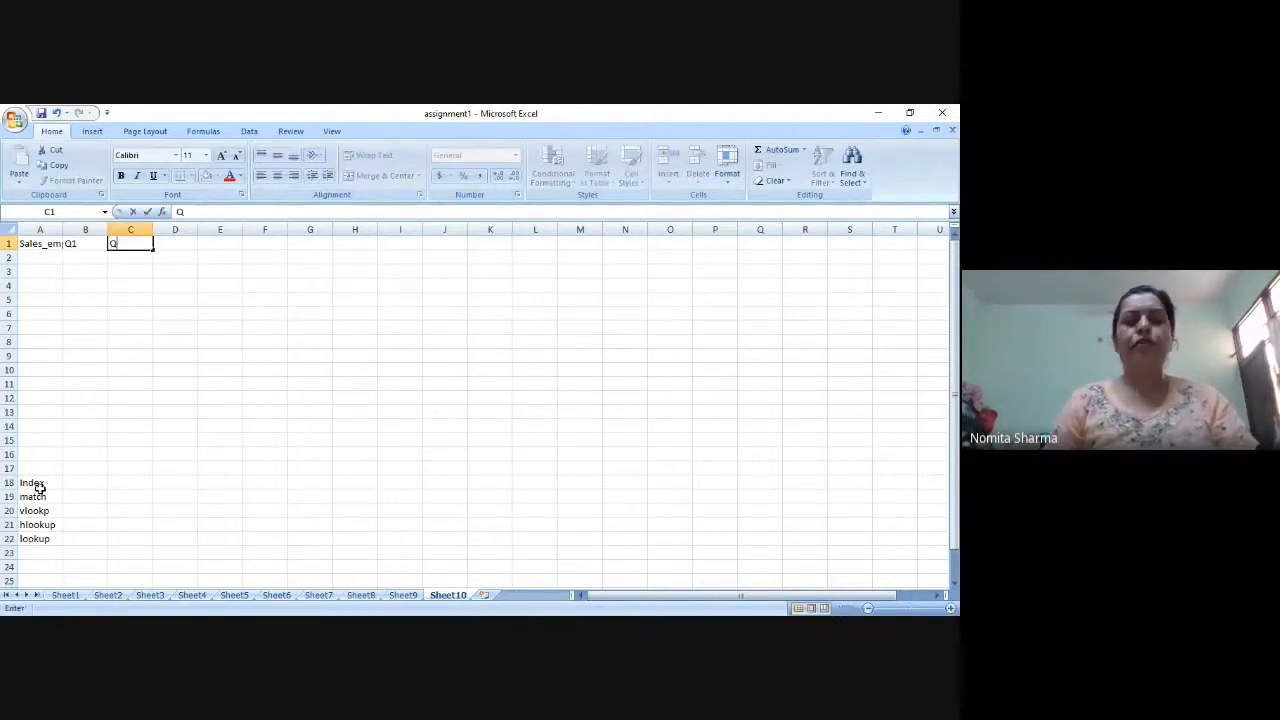
type("2")
key("Tab")
key("Left")
key("Right")
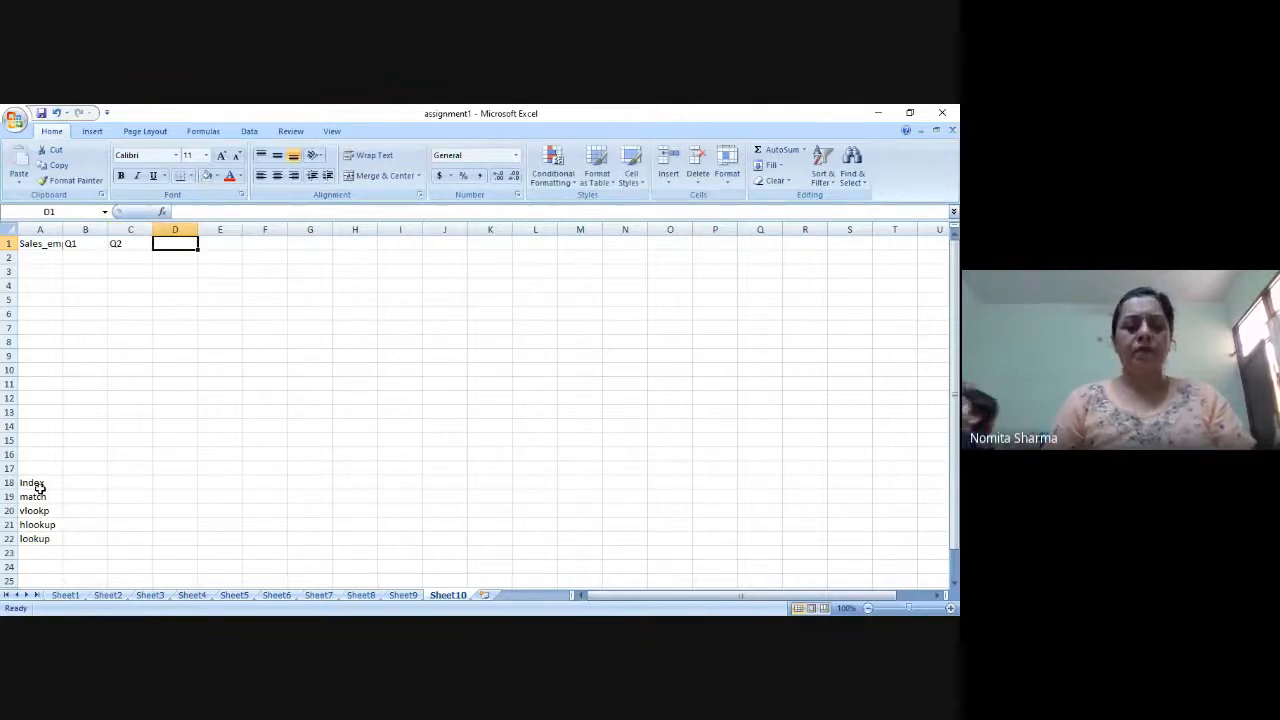
type("Q3")
key("Tab")
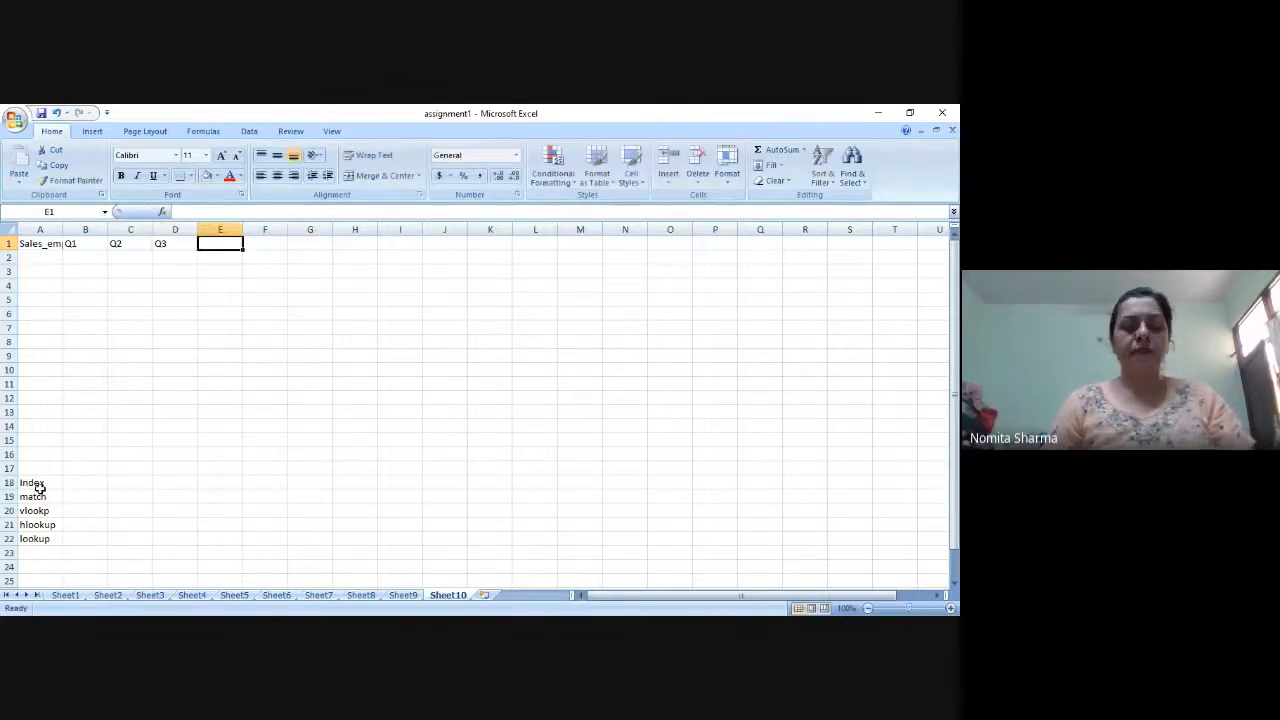
type("Q4")
key("Tab")
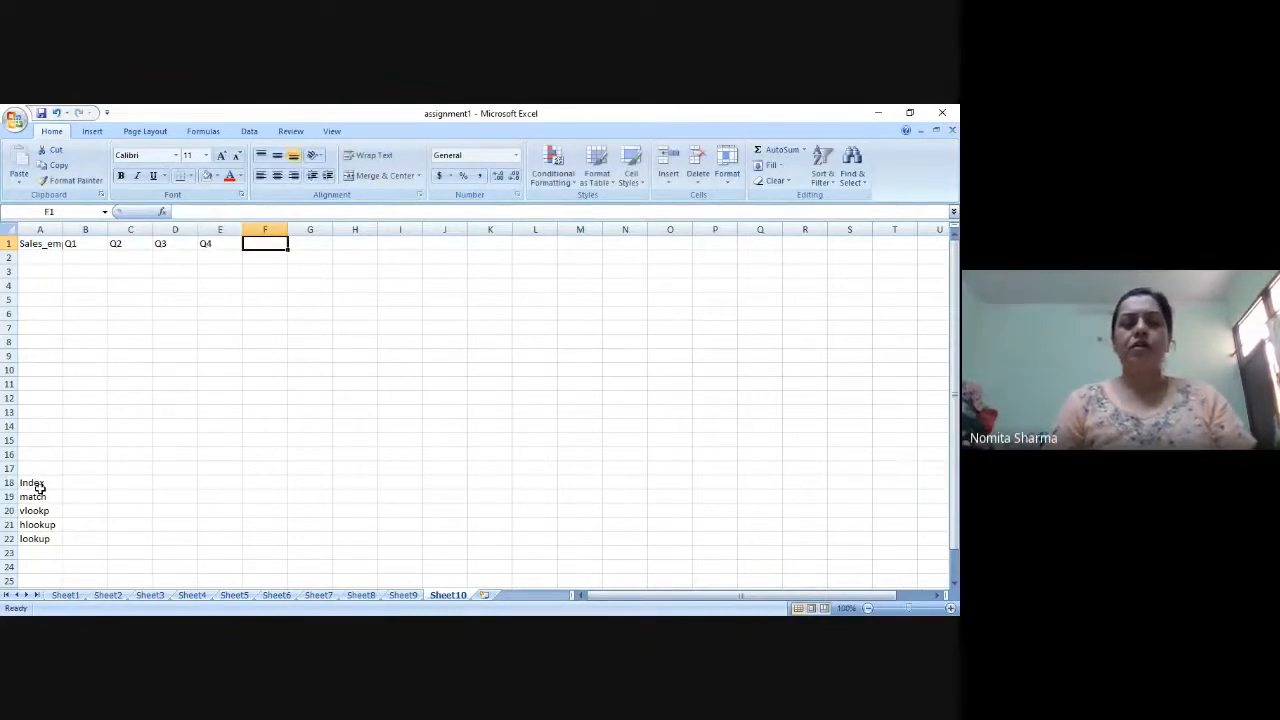
key("Return")
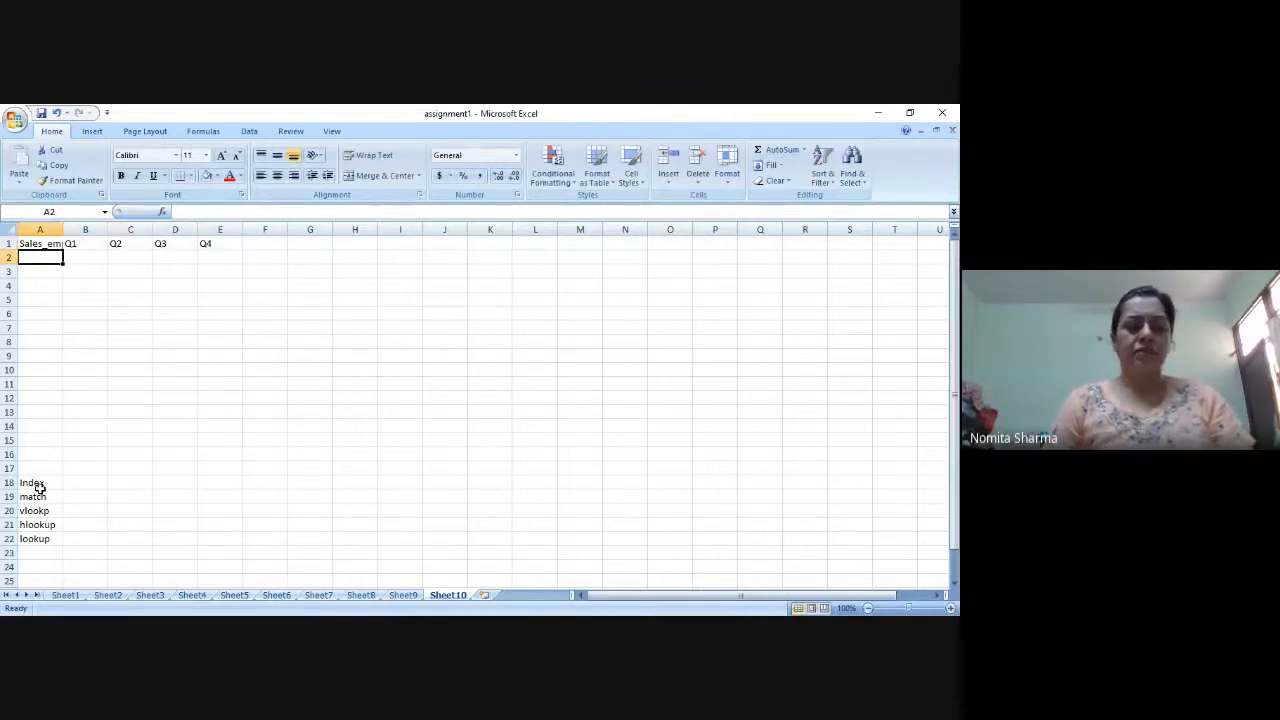
List the sales employees A, B and C in cells A2 to A4
type("AB")
key("BackSpace")
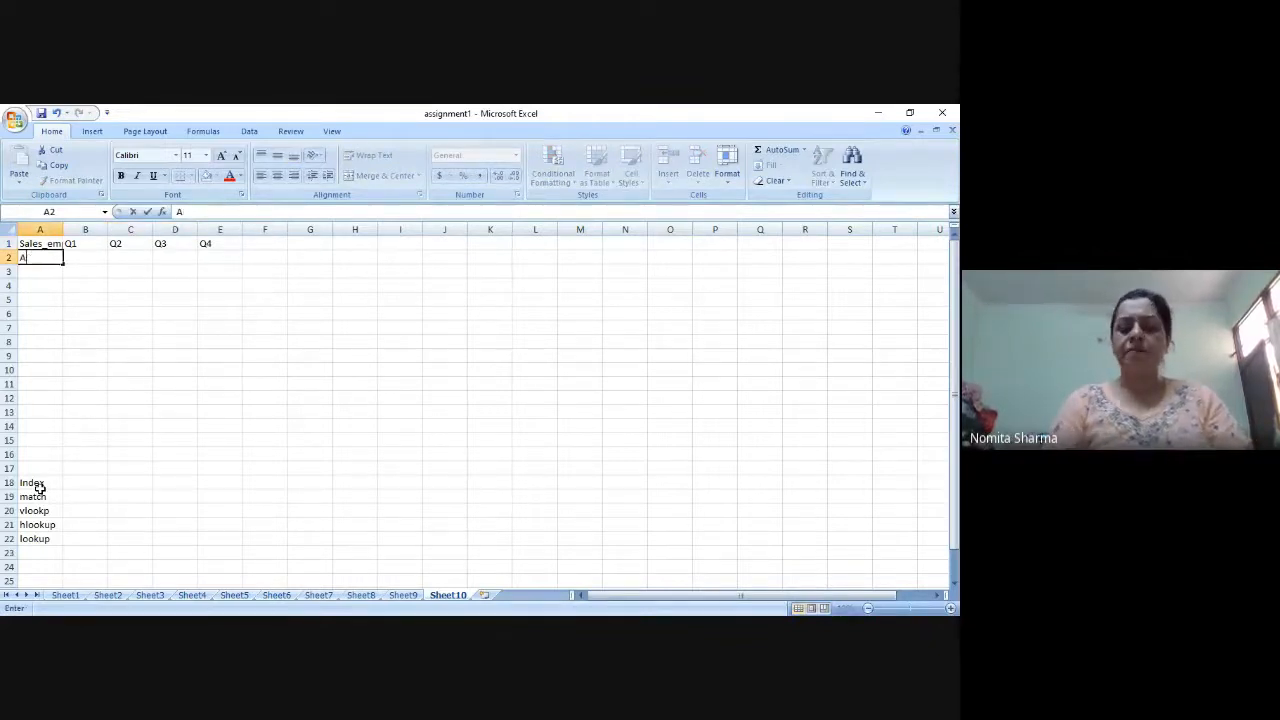
key("Return")
type("B")
key("Return")
type("C")
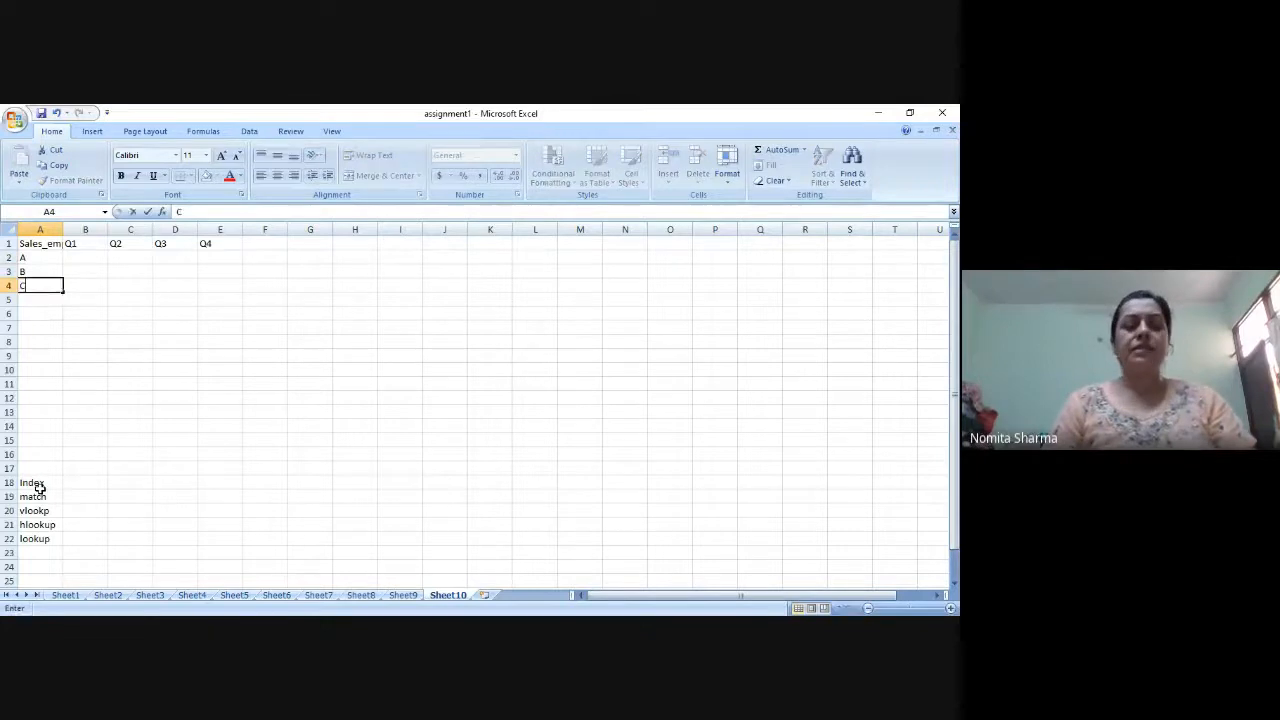
key("Return")
Enter employee A's sales of 120, 230 and 300 for Q1 to Q3 in cells B2 to D2
key("Up")
key("Up")
key("Up")
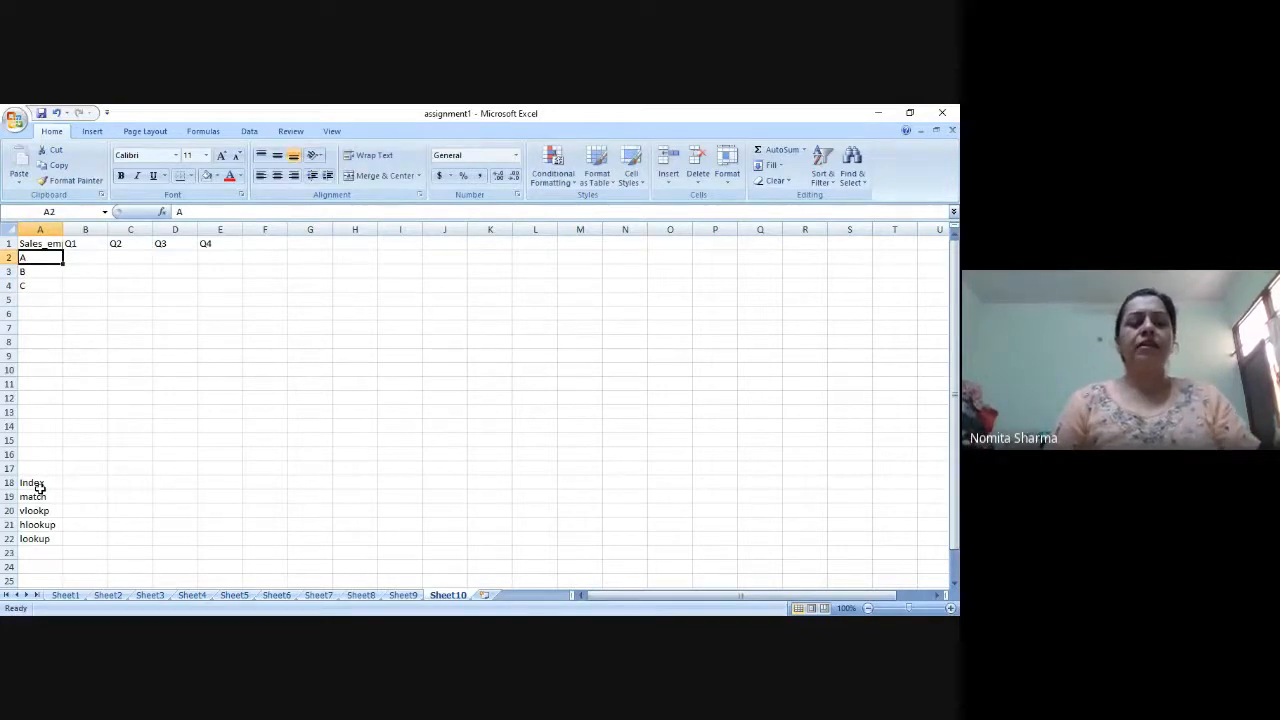
key("Right")
type("120")
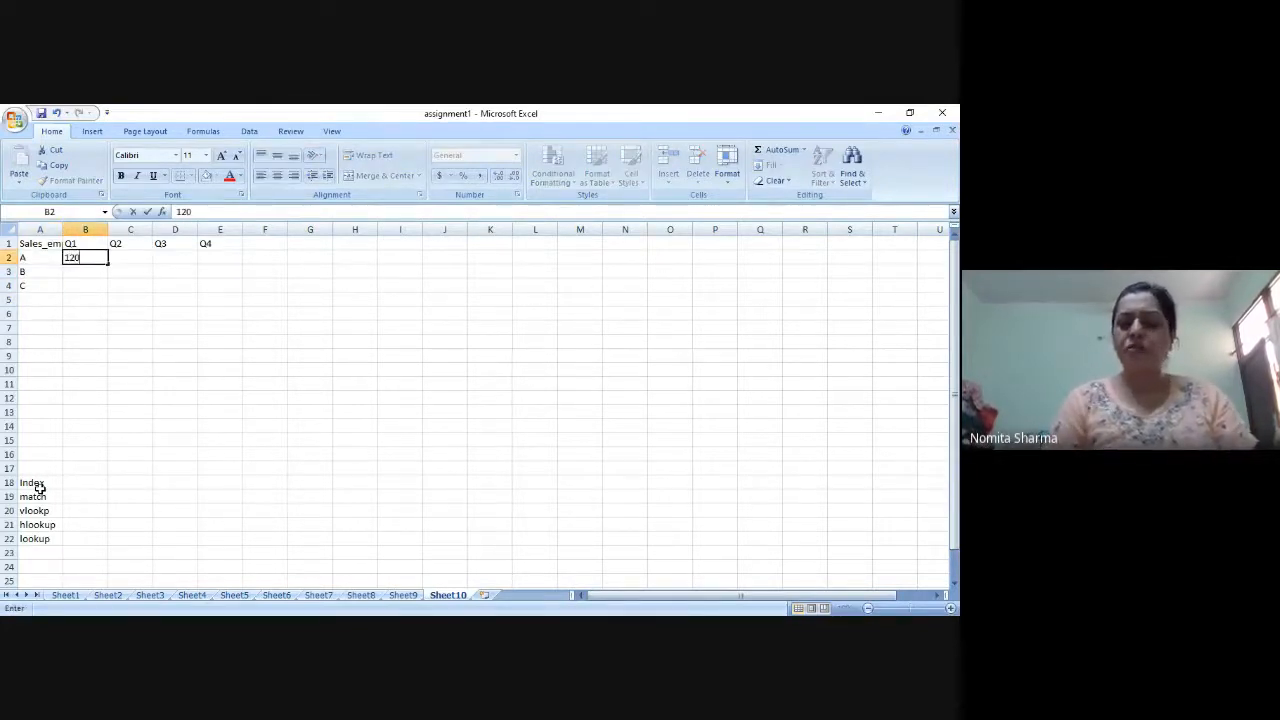
key("Right")
type("230")
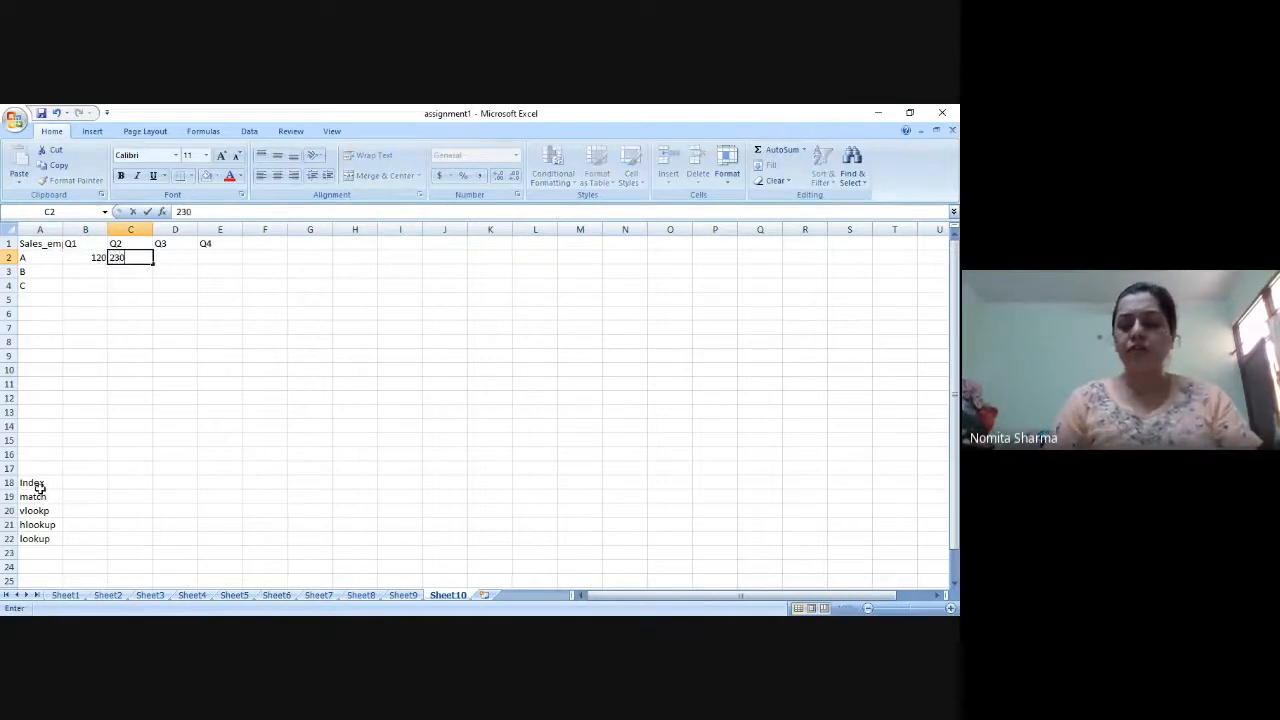
key("Right")
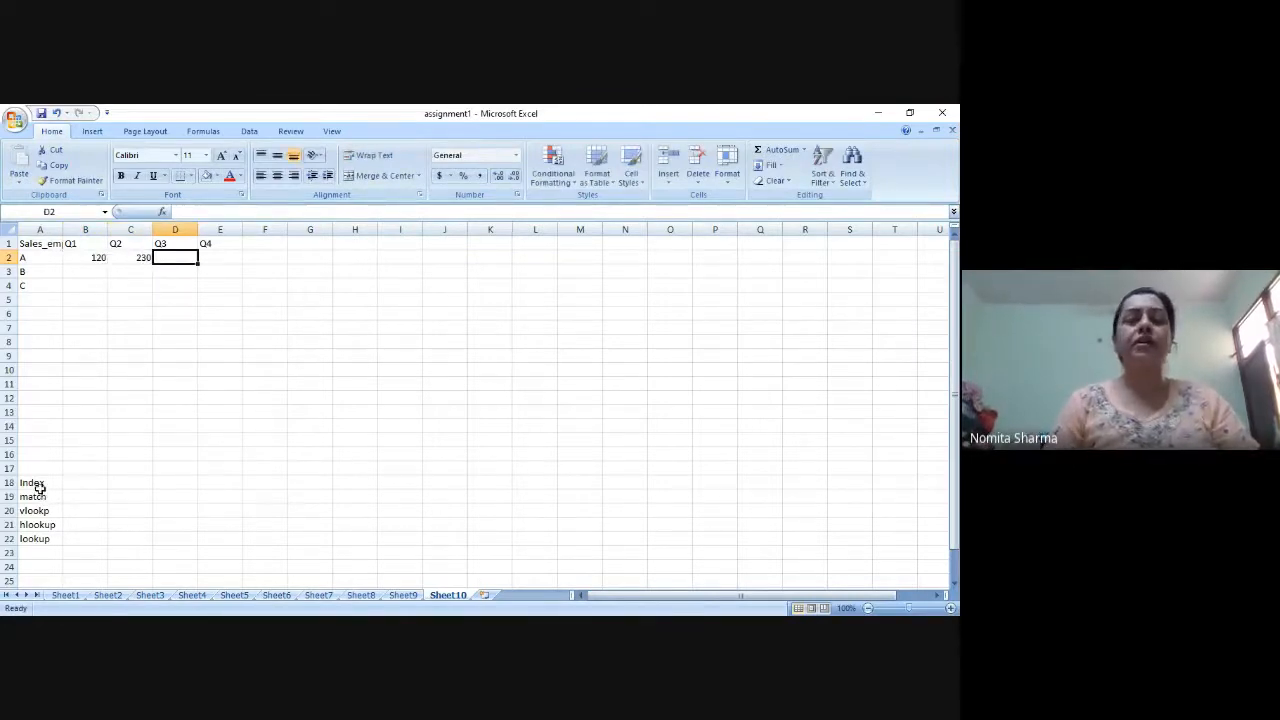
type("300")
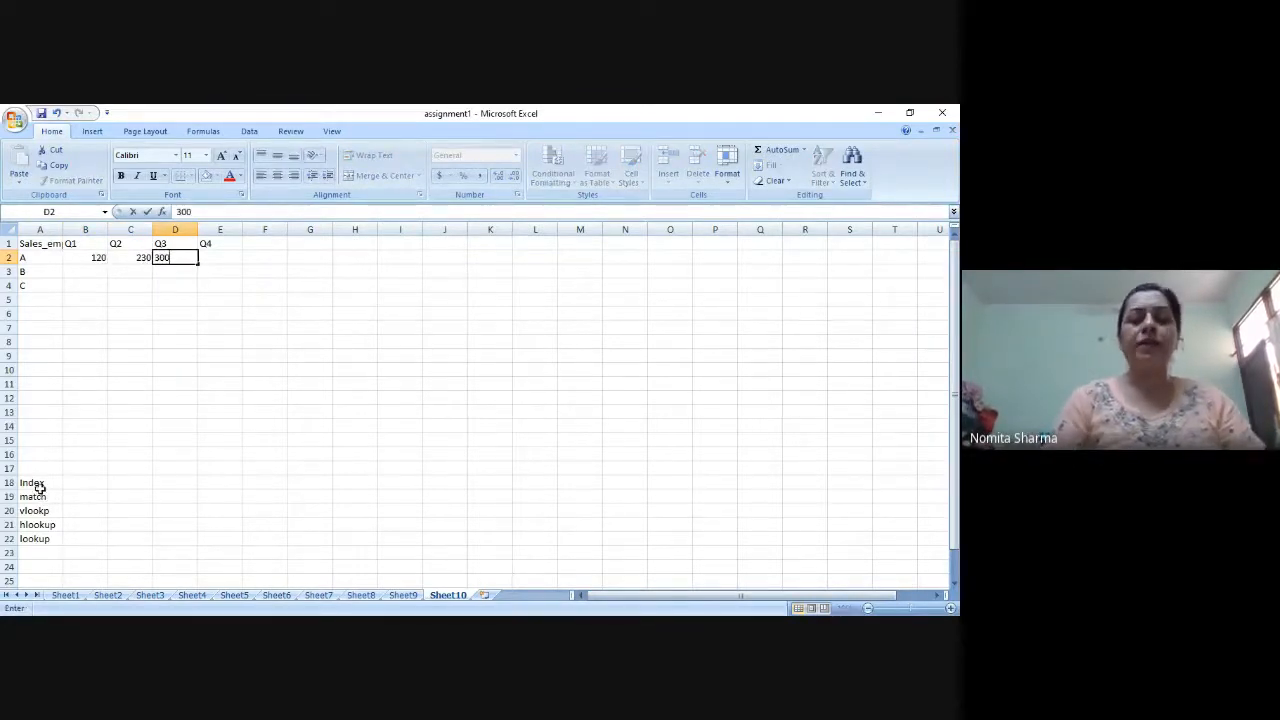
key("Return")
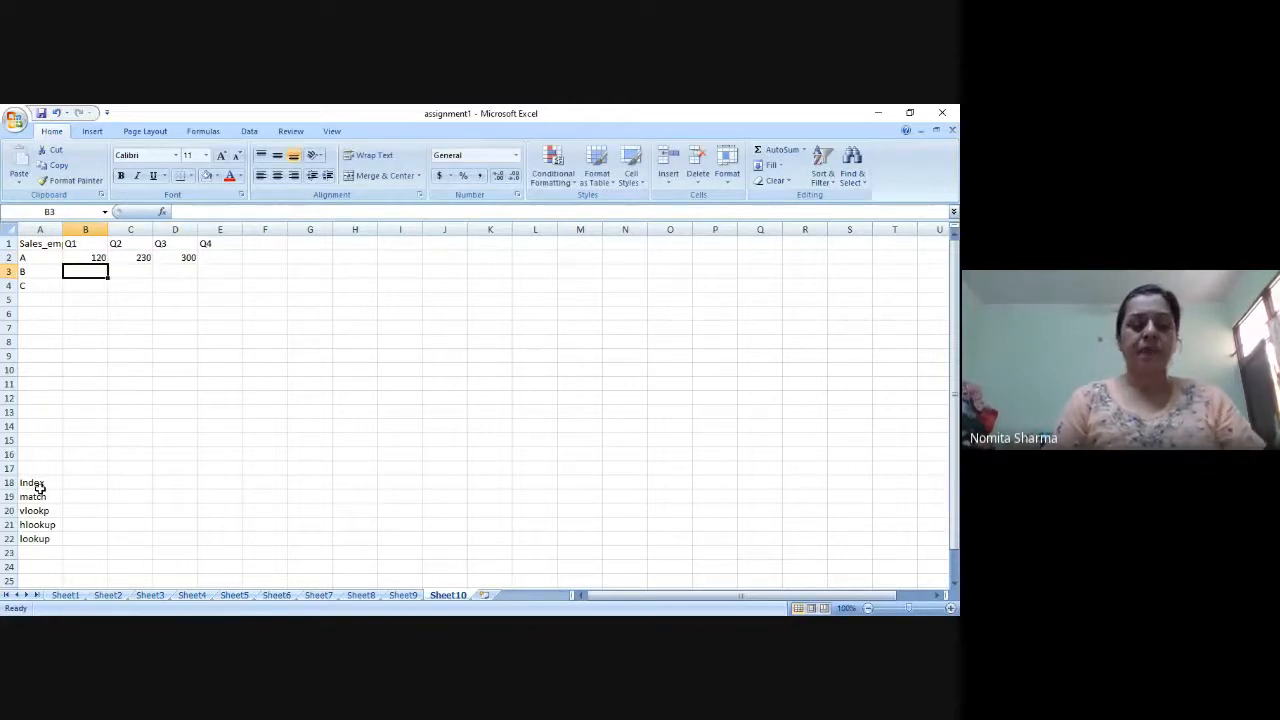
Enter employee B's sales of 500, 200 and 190 for Q1 to Q3 in cells B3 to D3
type("500")
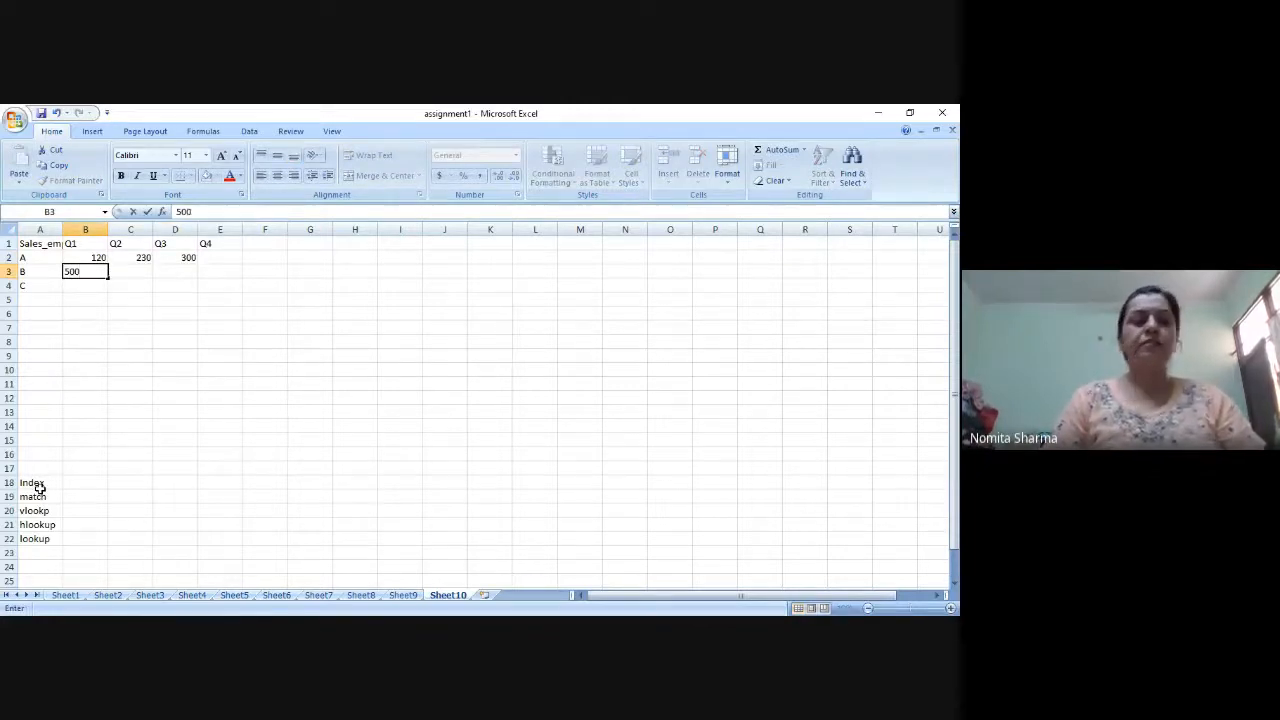
key("Tab")
type("200")
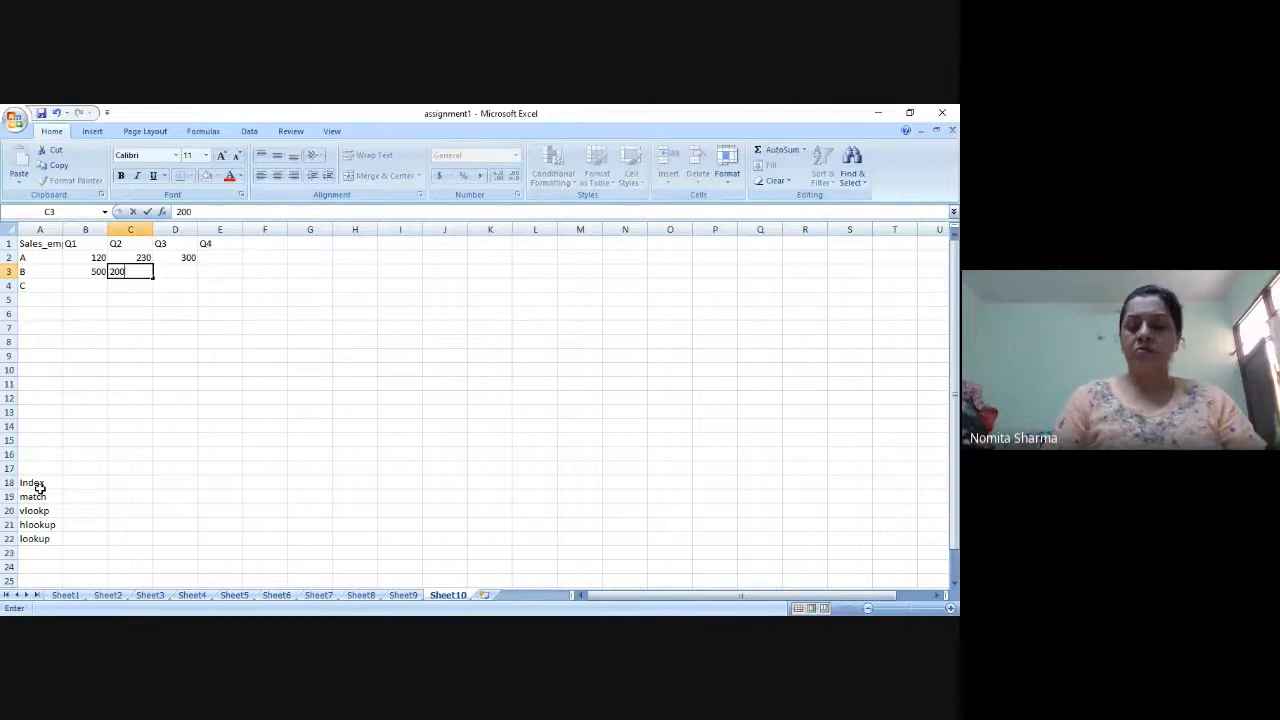
key("Tab")
type("190")
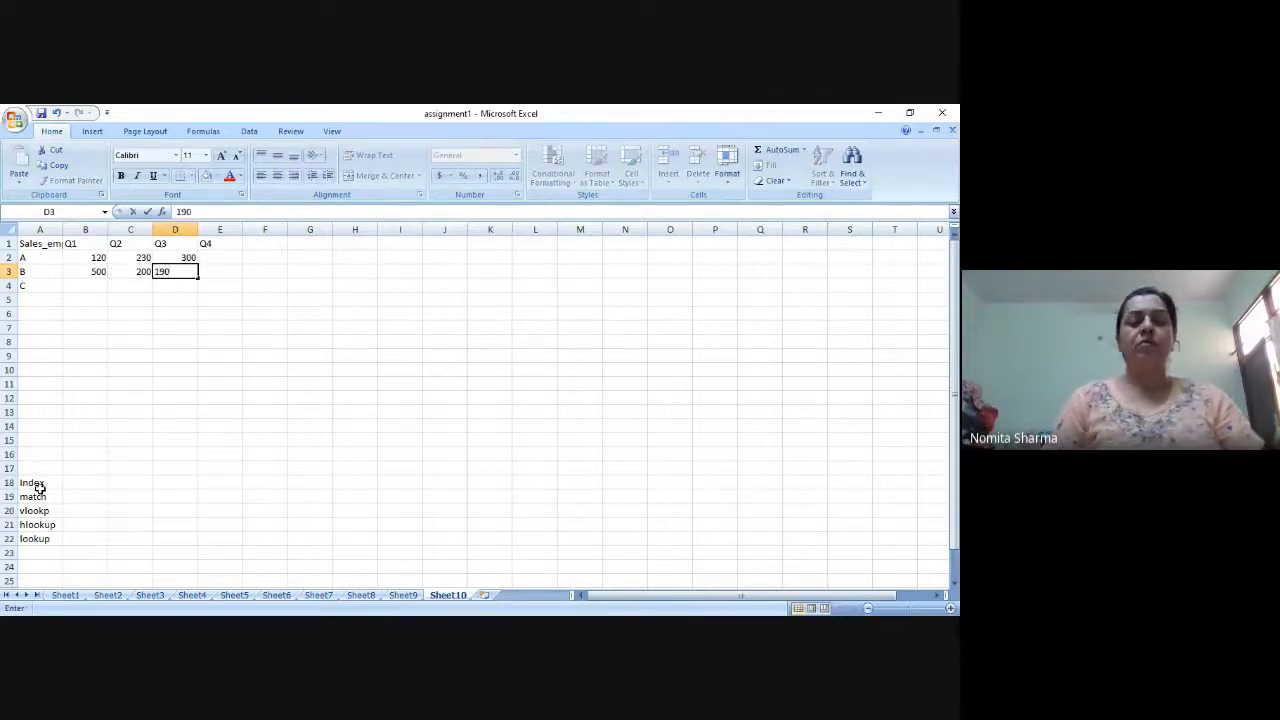
key("Return")
Enter employee C's sales of 509, 290 and 300 for Q1 to Q3 in cells B4 to D4
type("509")
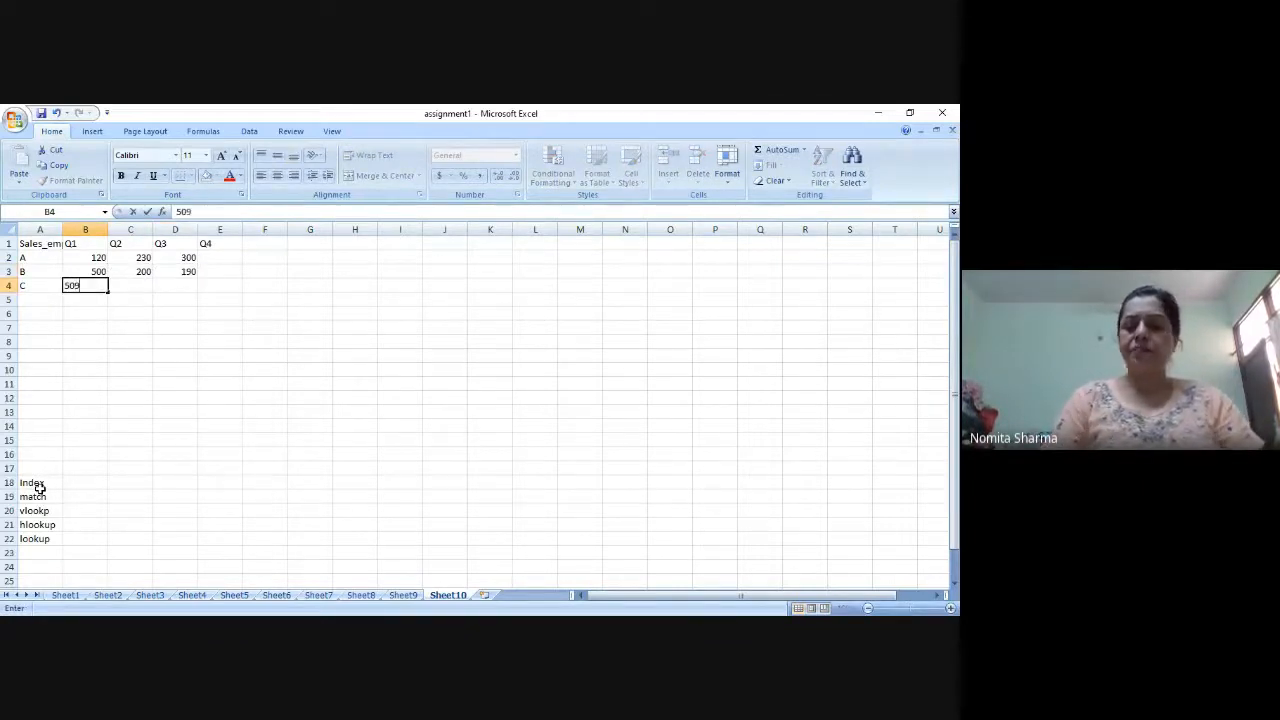
key("Return")
key("Up")
key("Right")
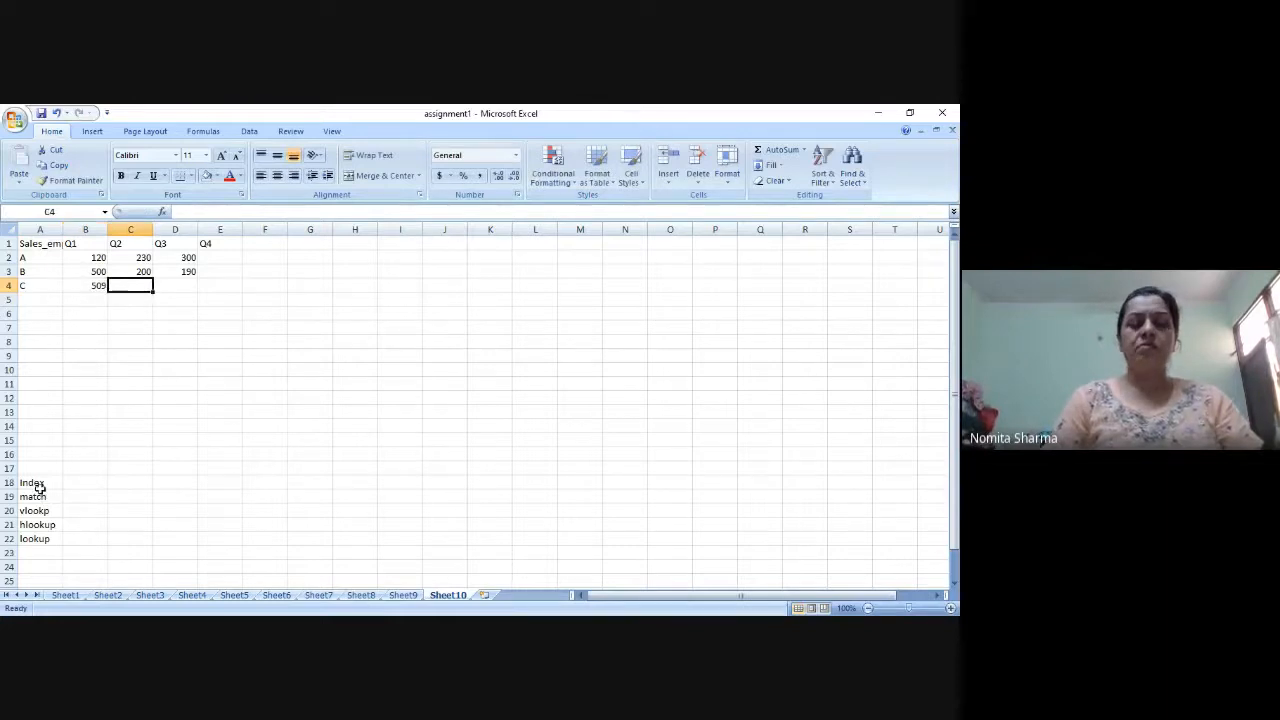
key("Right")
key("Left")
type("290")
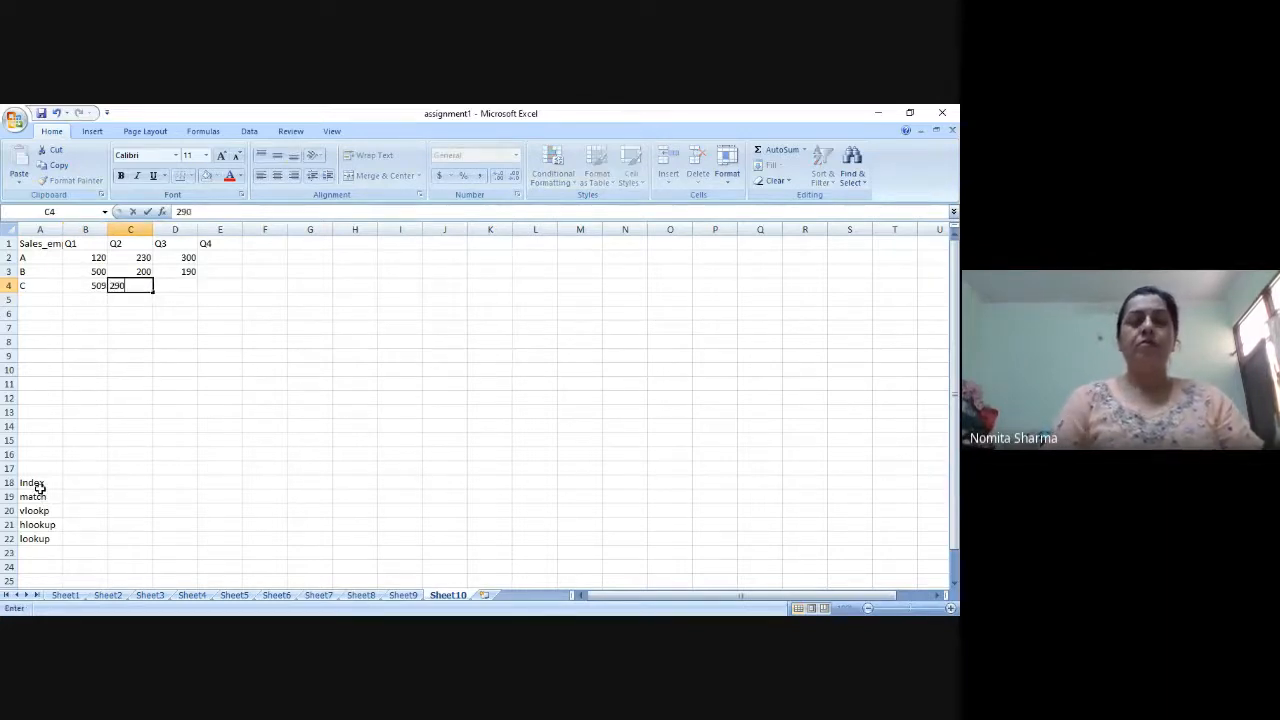
key("Tab")
type("300")
key("Return")
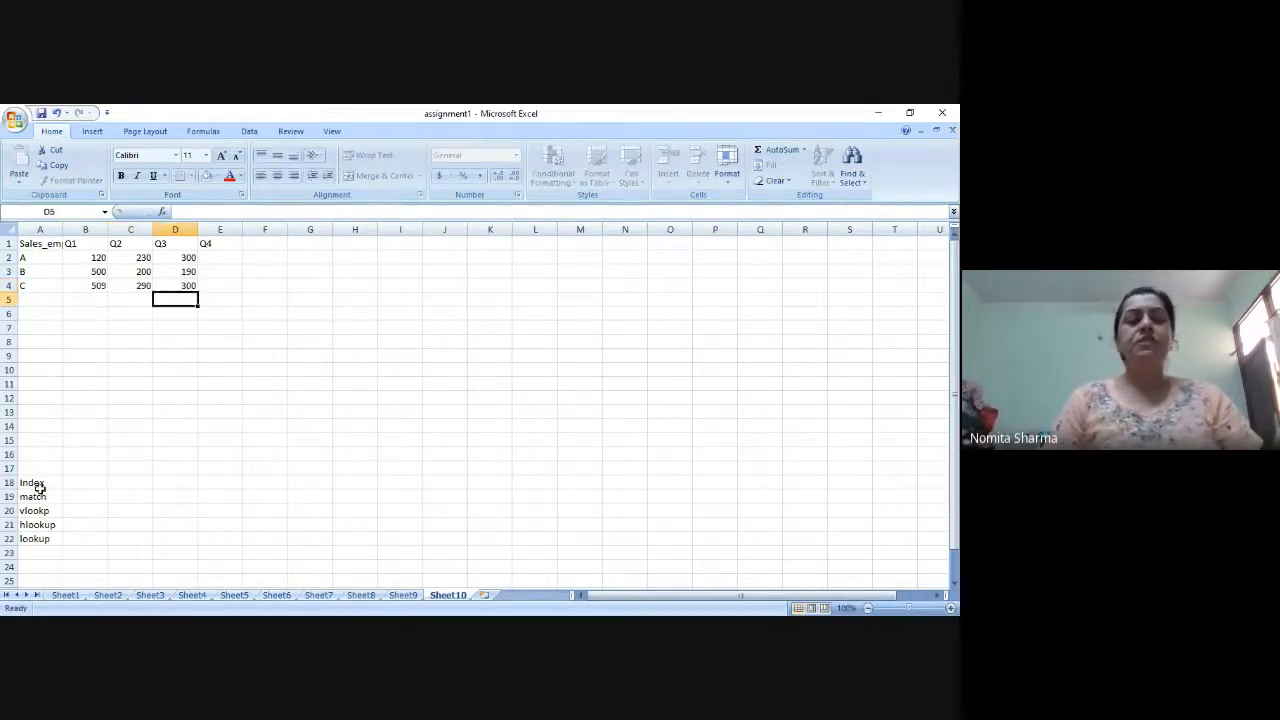
Enter the formula =INDEX(B2:D4,1,1) in cell A6 to look up the first row and first column of the sales figures
key("Up")
key("Up")
key("Up")
key("Up")
key("Left")
key("Left")
key("Left")
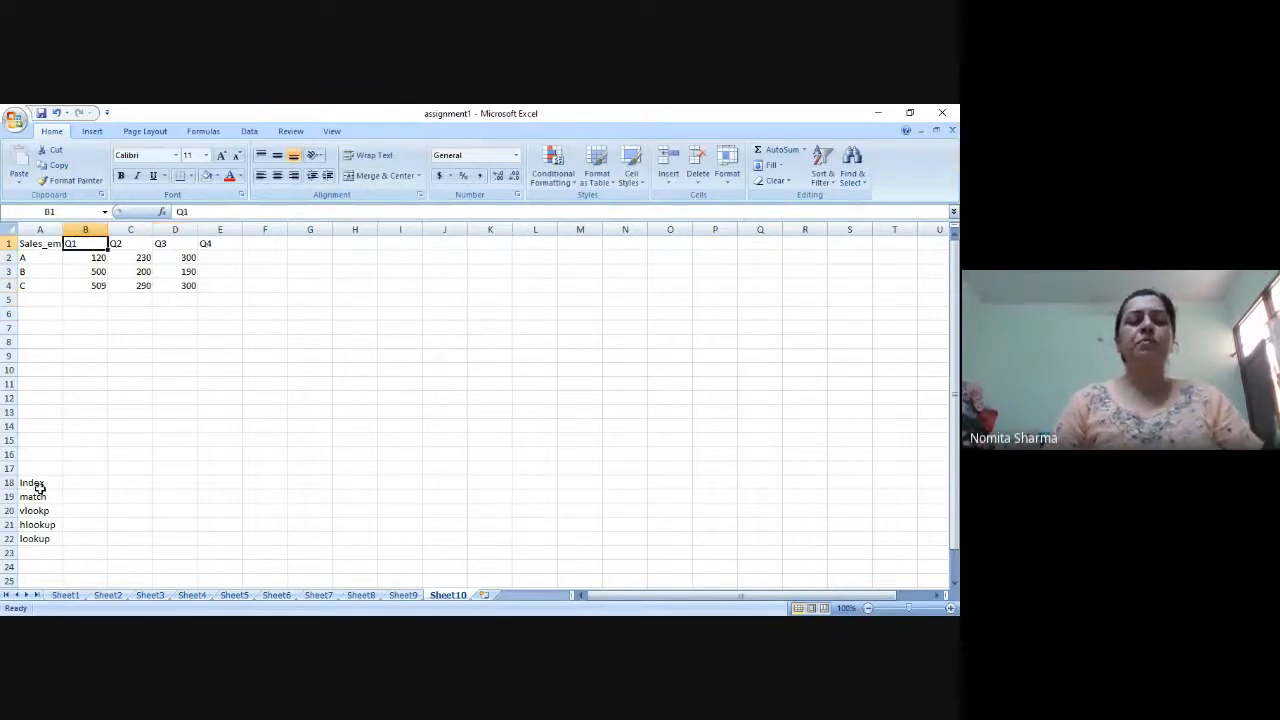
key("Down")
key("Down")
key("Down")
key("Down")
key("Down")
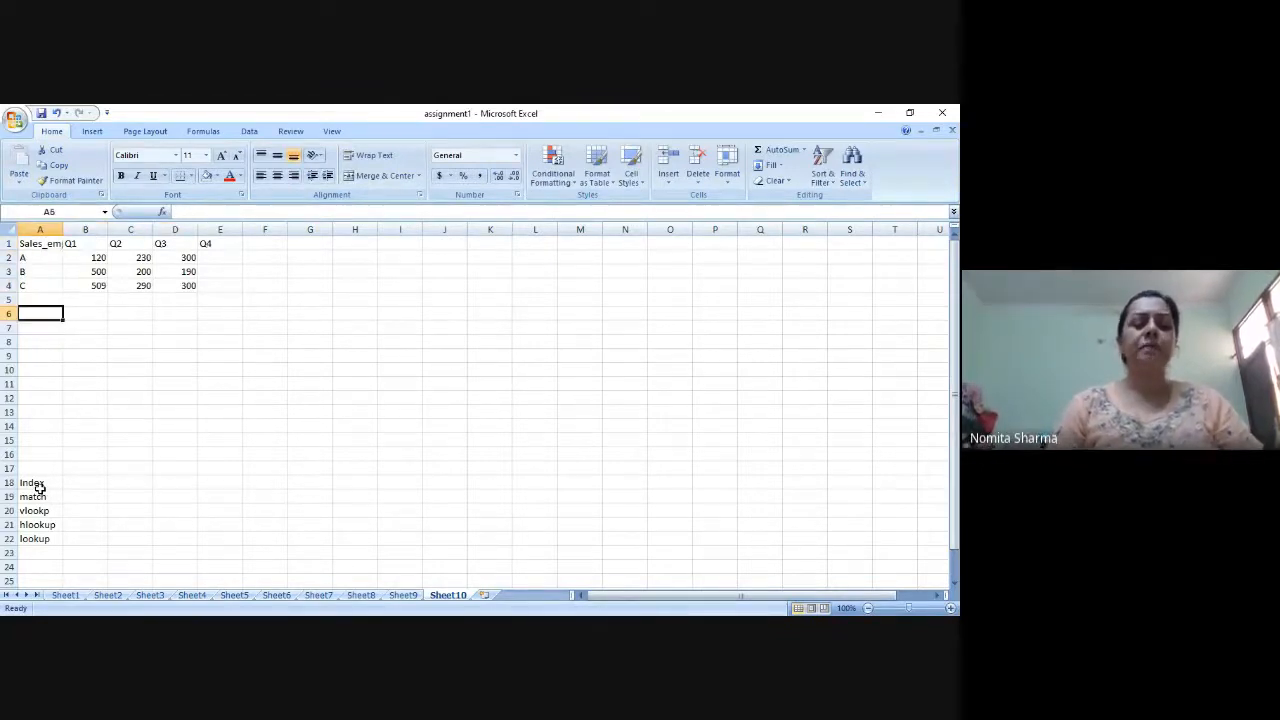
type("=INDE")
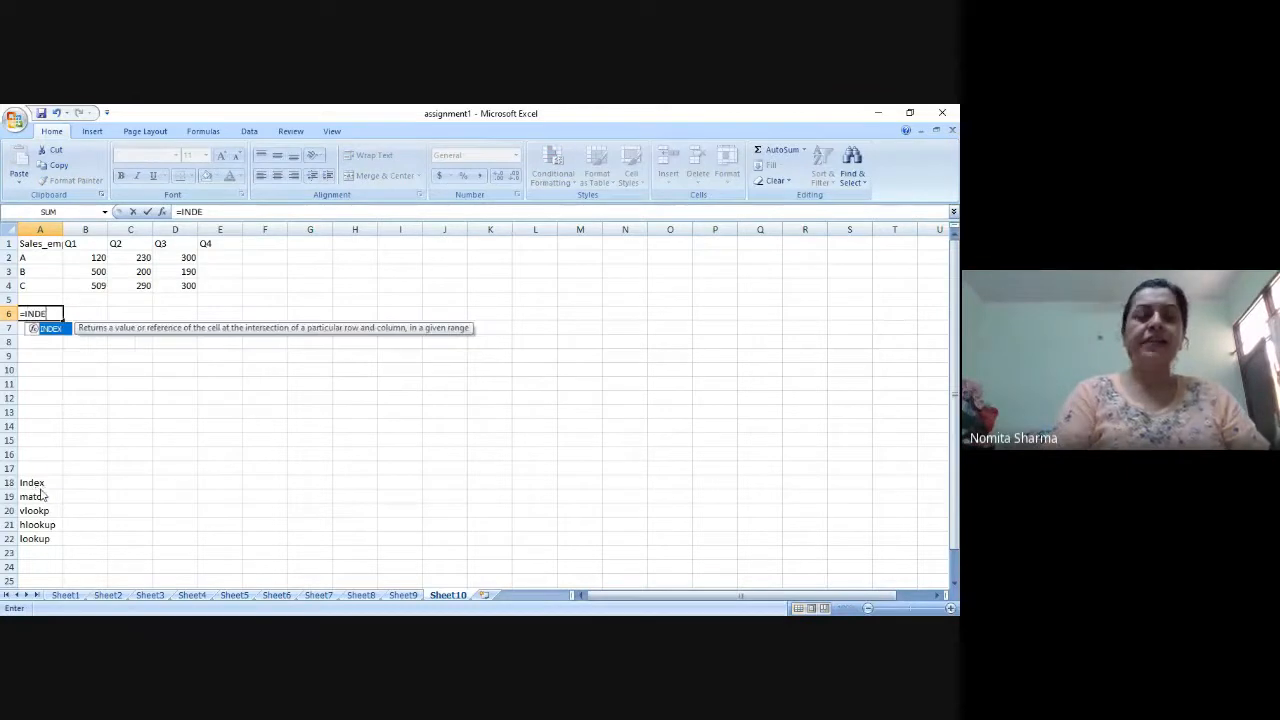
type("X9")
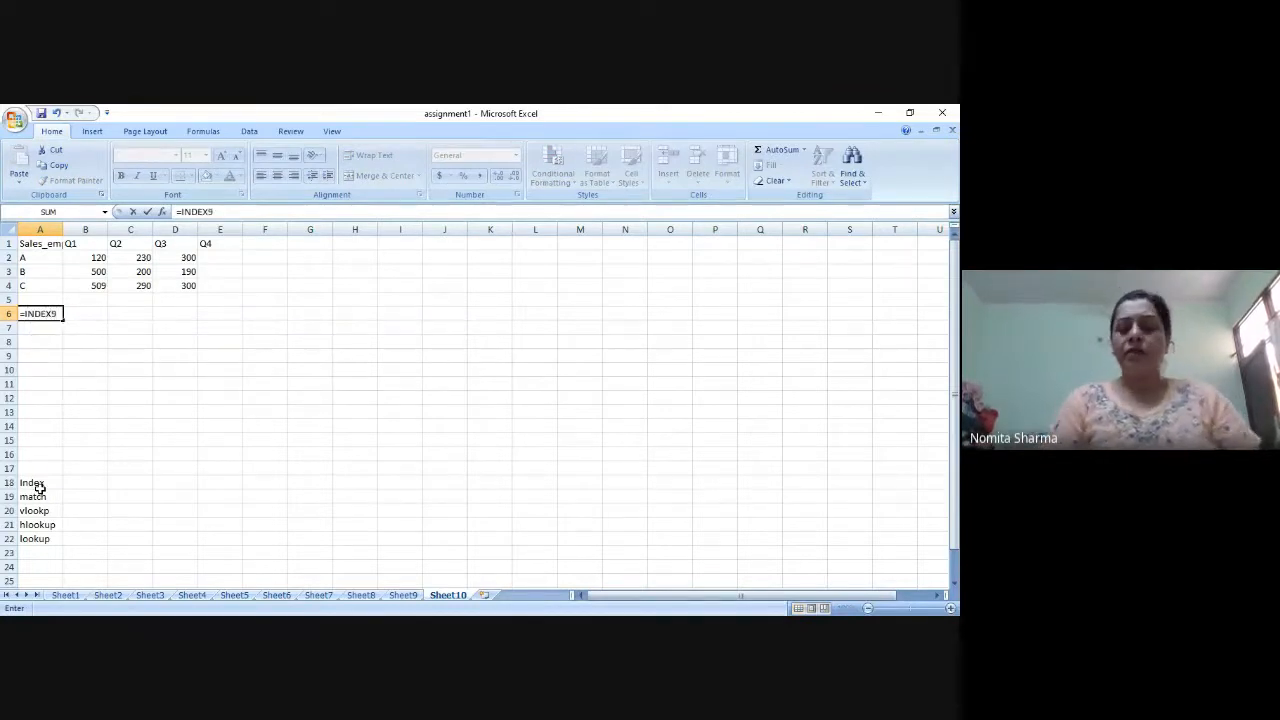
key("BackSpace")
type("(")
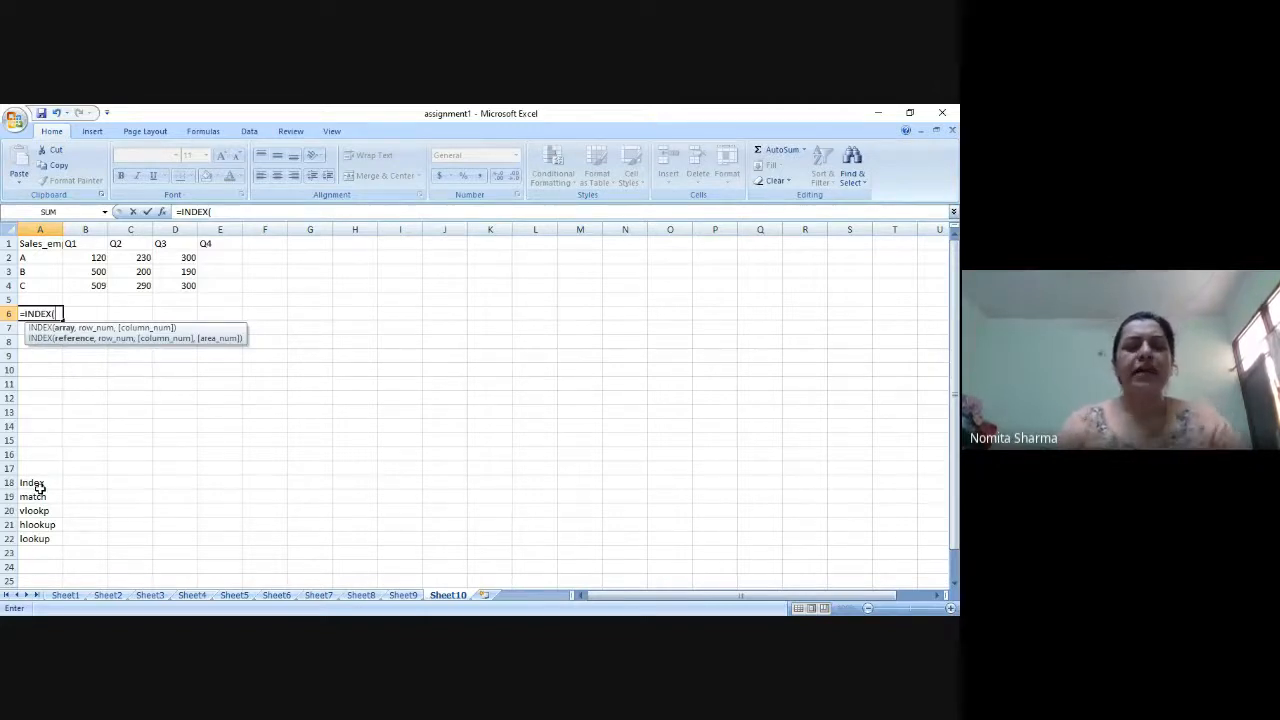
left_click(79, 257)
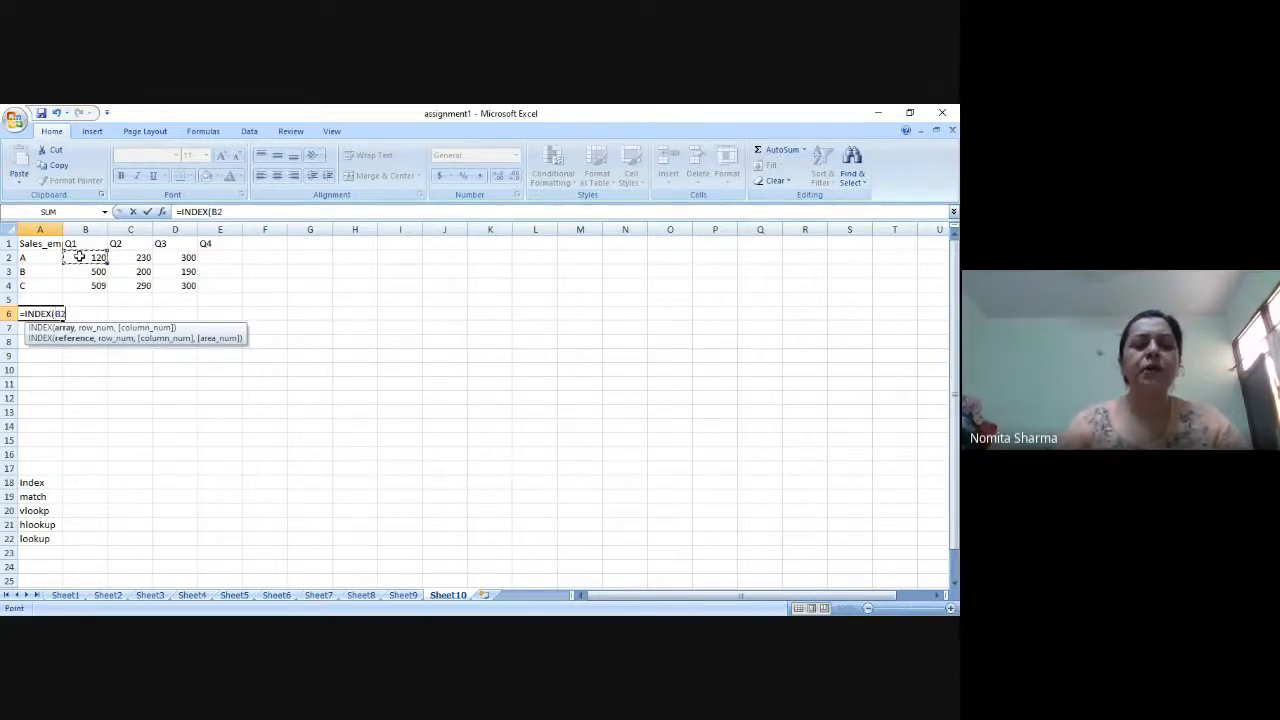
left_click_drag(79, 257, 195, 290)
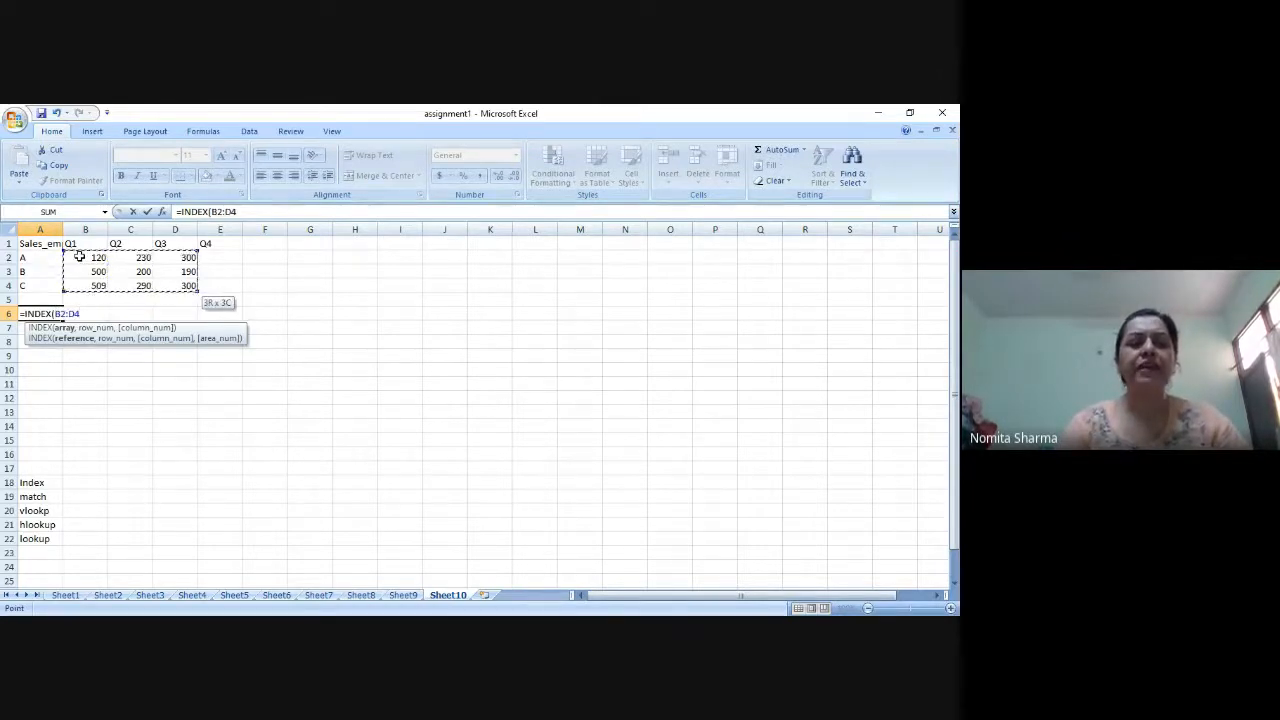
type(",")
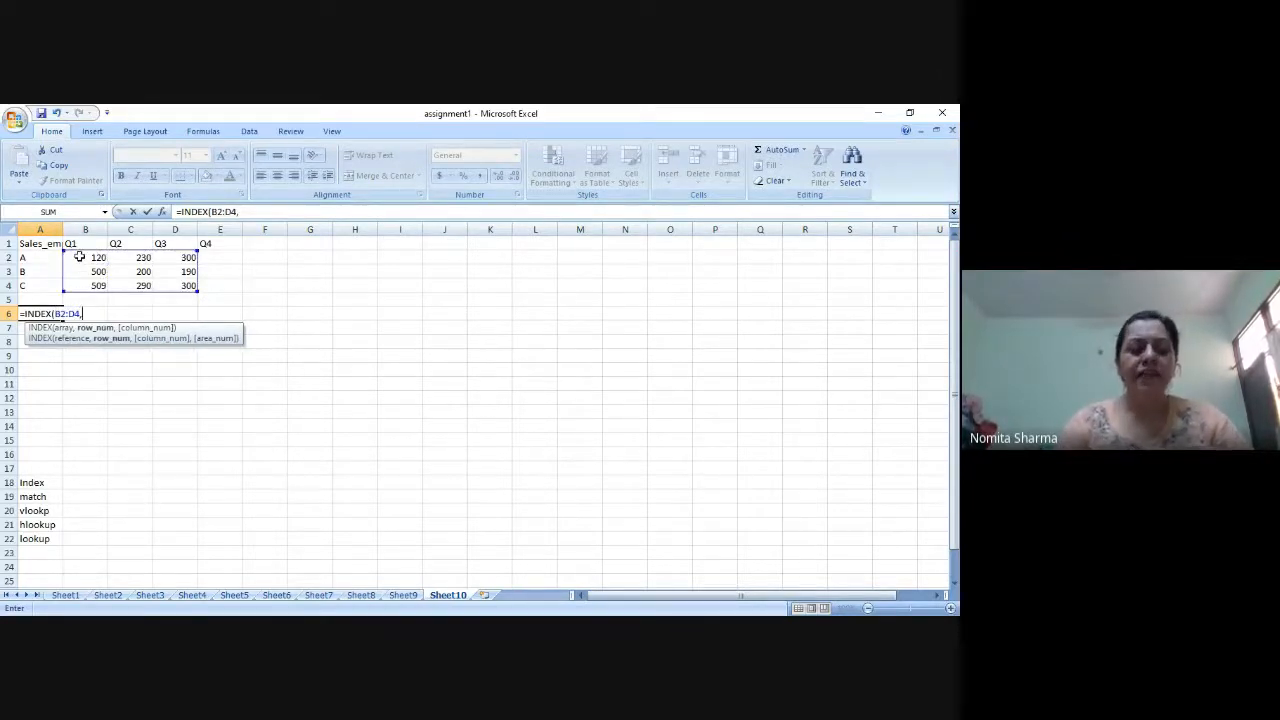
type("1,1")
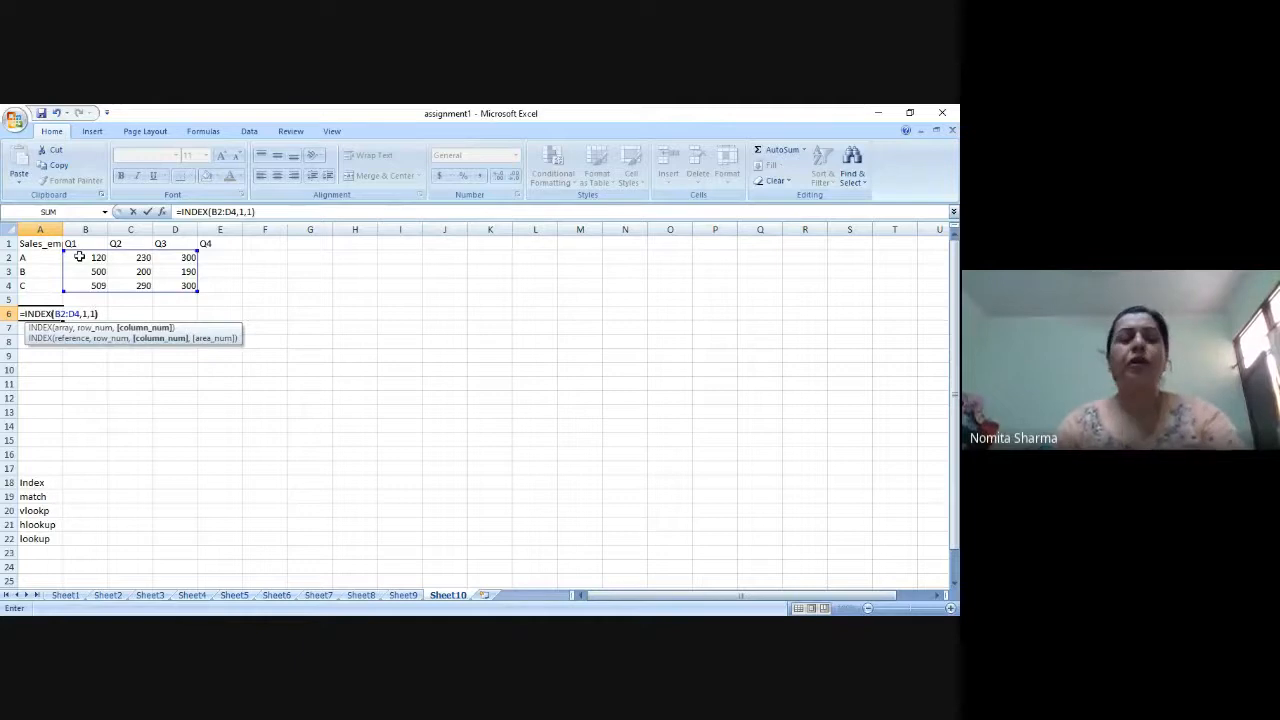
type(")")
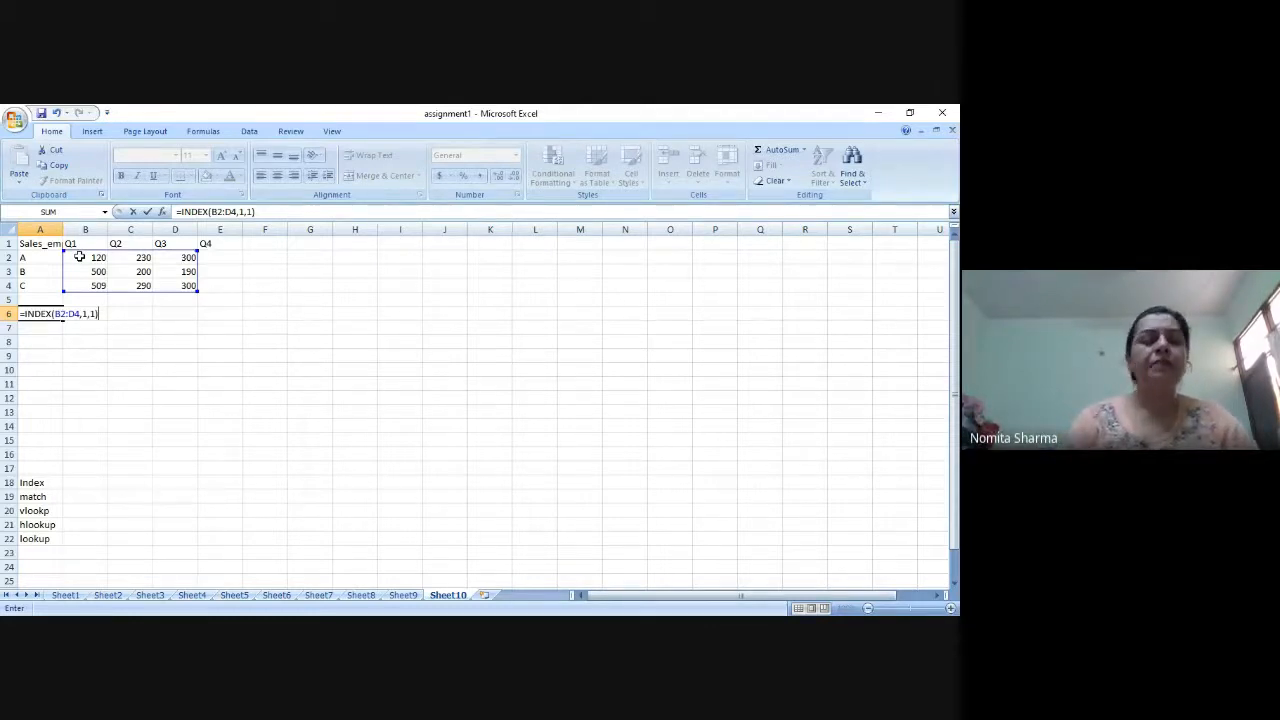
key("ctrl+Return")
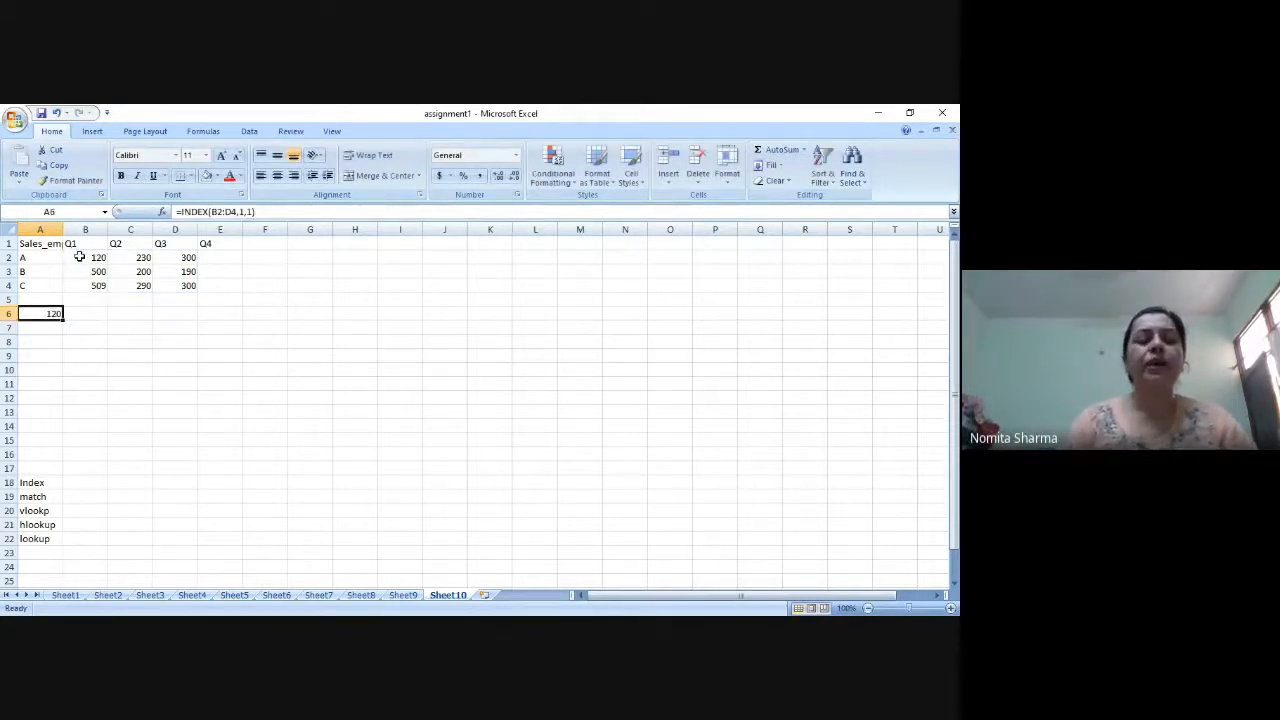
Highlight cell B2, employee A's Q1 sales, with a yellow fill
left_click(79, 257)
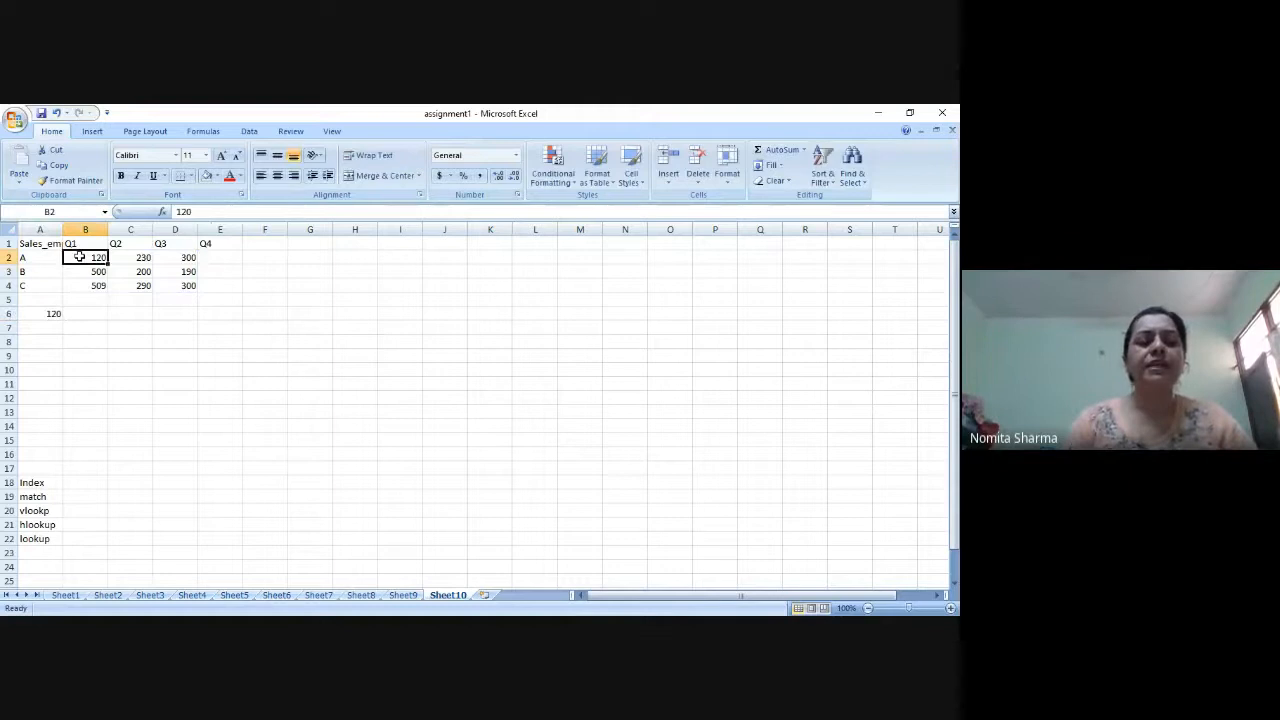
left_click(217, 176)
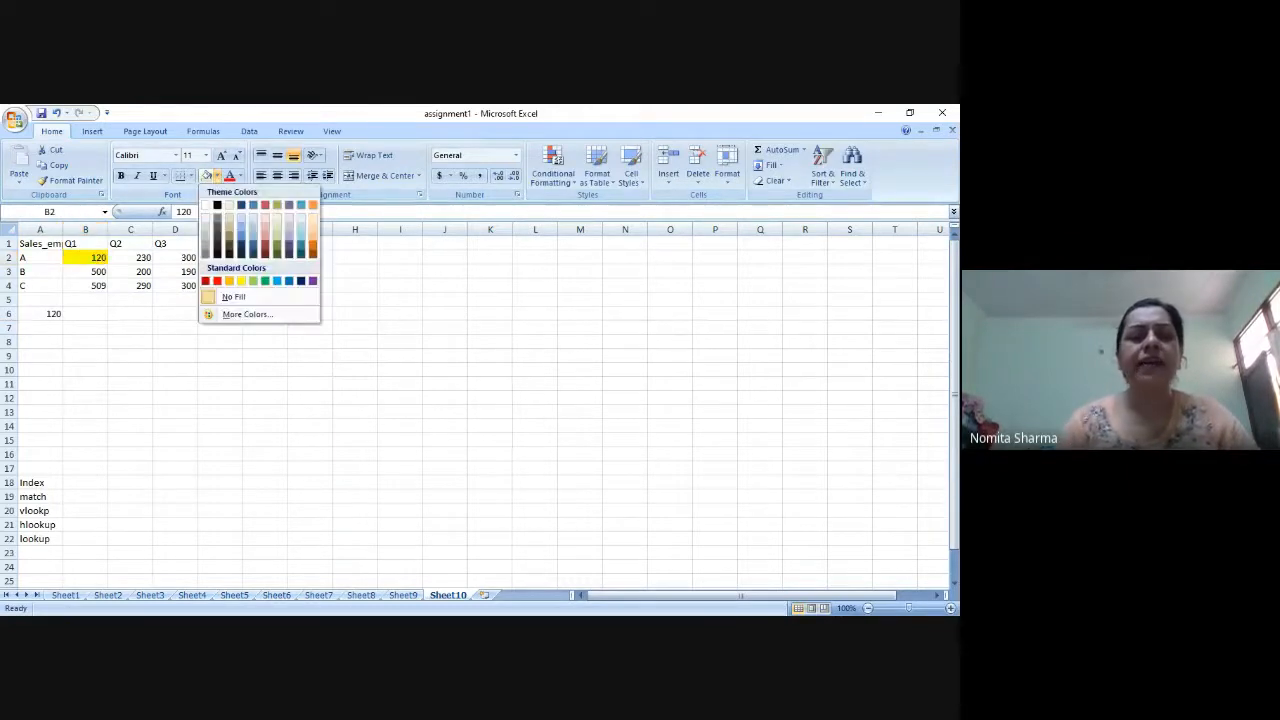
left_click(241, 280)
Enter the formula =INDEX(B2:D4,3,3) in cell B6 to look up the third row and third column of the sales figures
left_click(97, 316)
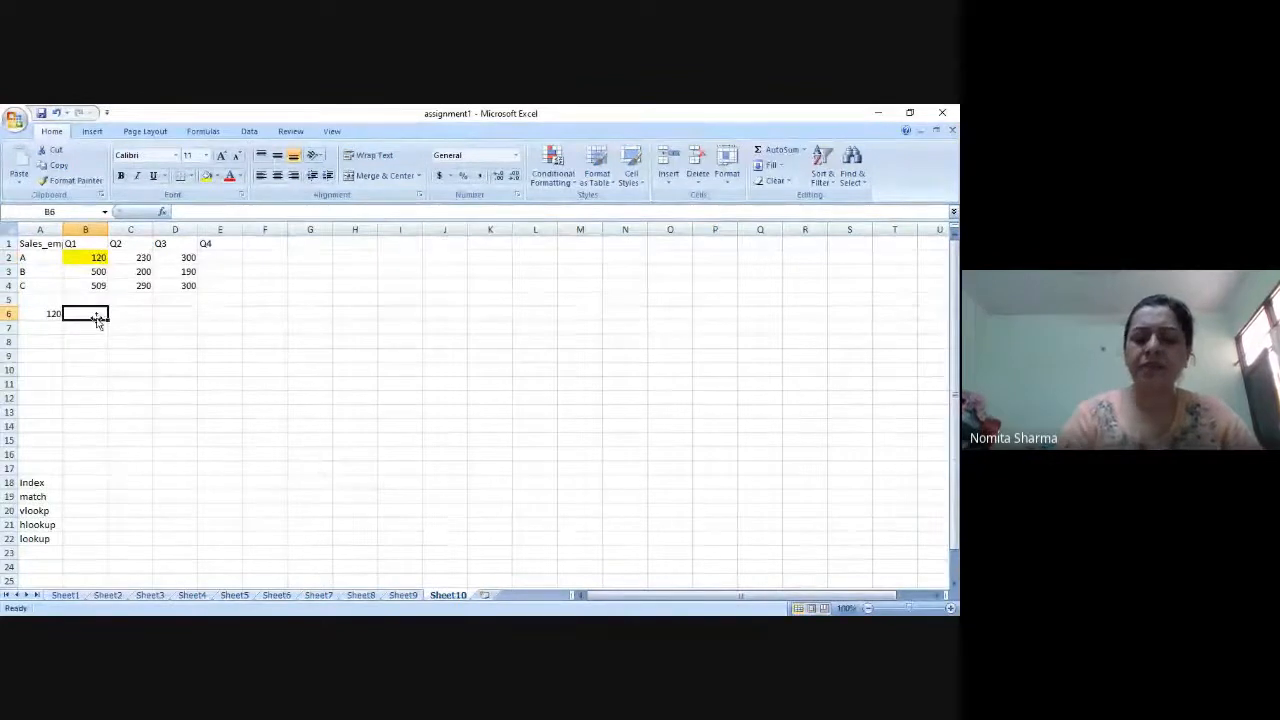
type("=INDEX")
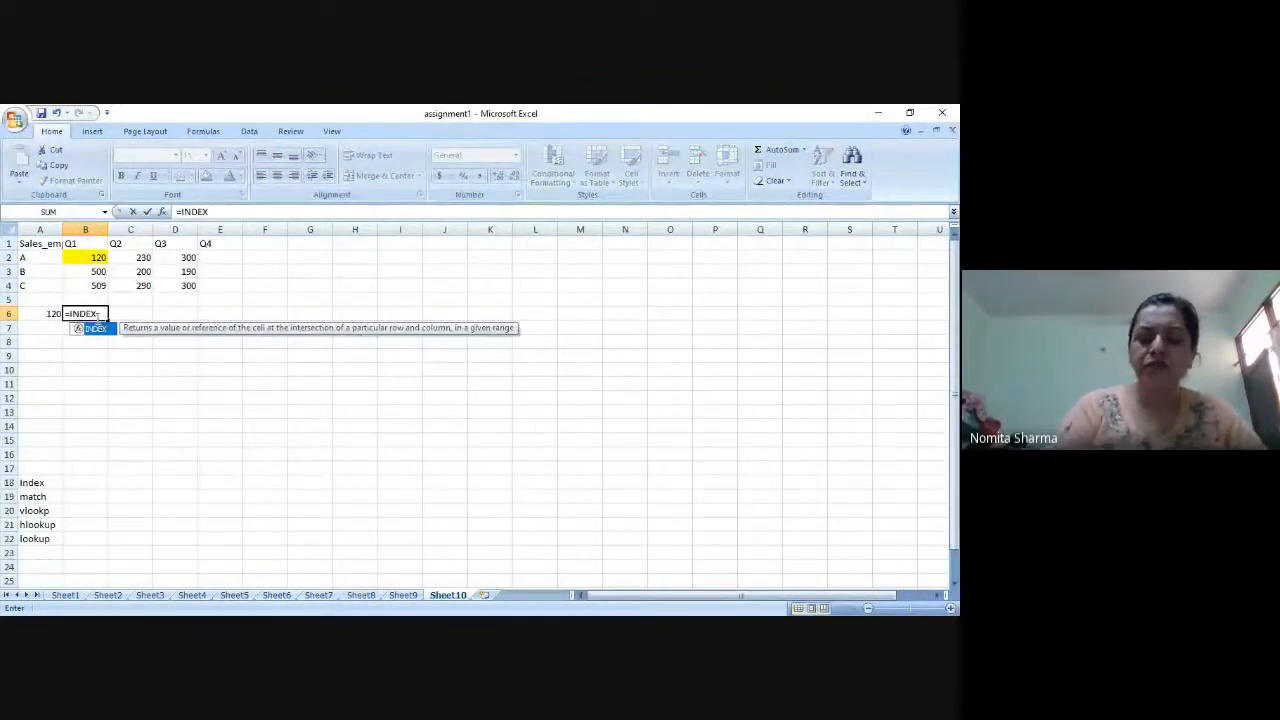
type("(")
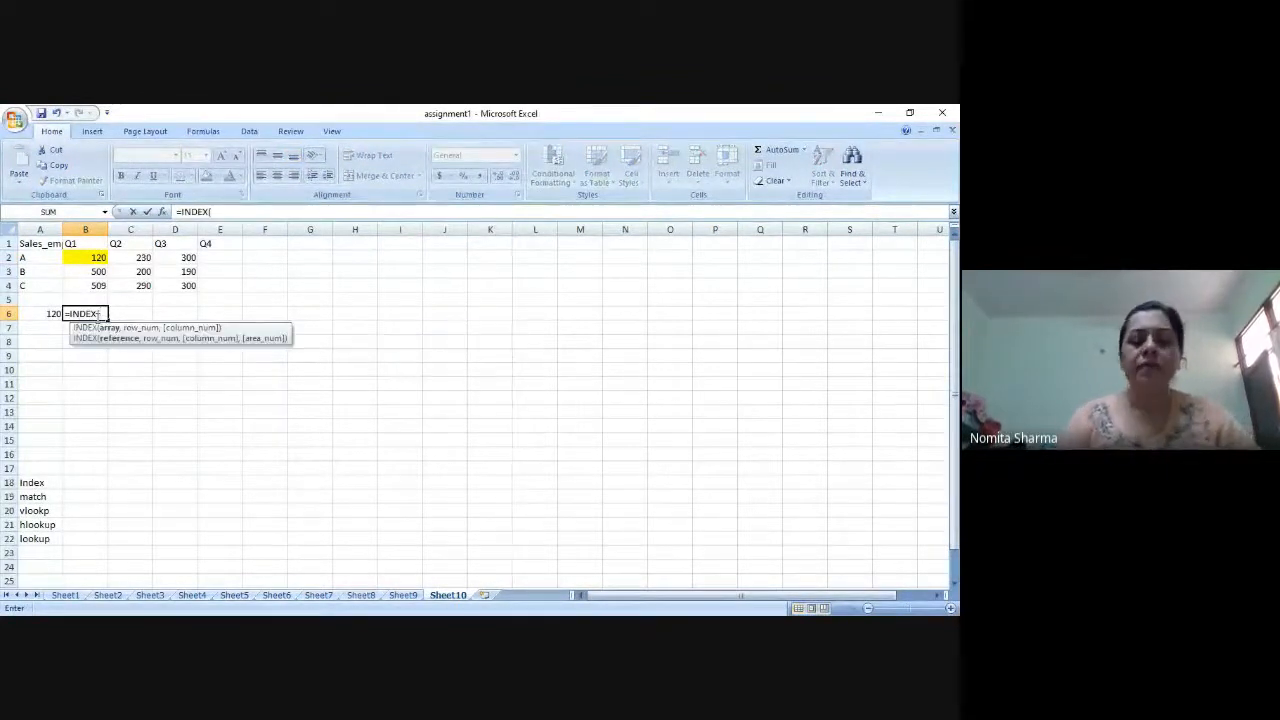
left_click(89, 258)
key("shift+Down")
key("shift+Down")
key("shift+Right")
key("shift+Right")
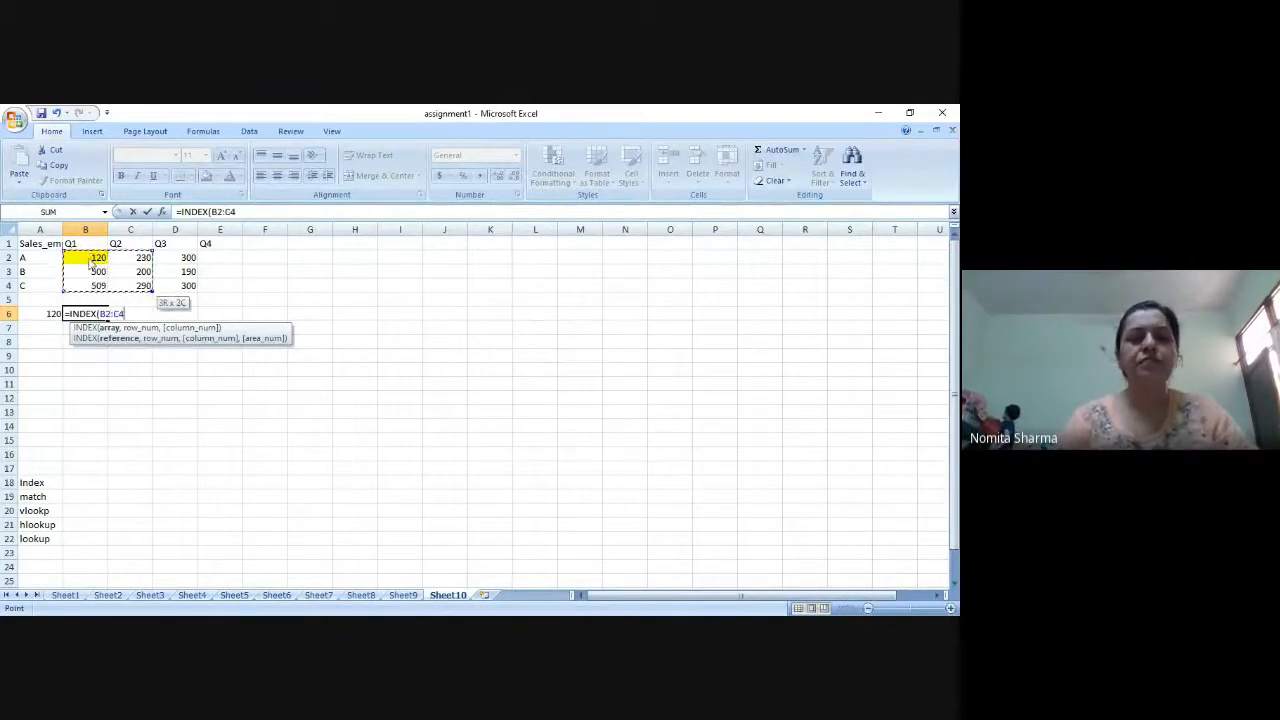
type(",")
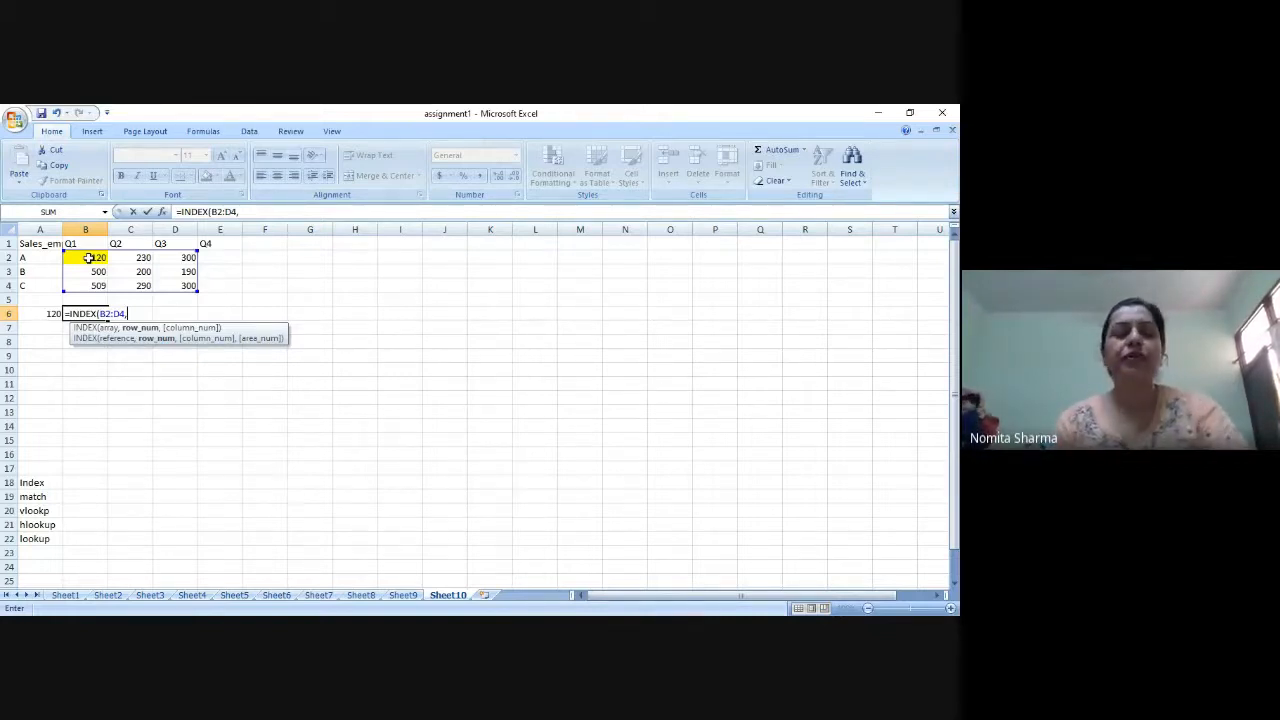
type("3,3)")
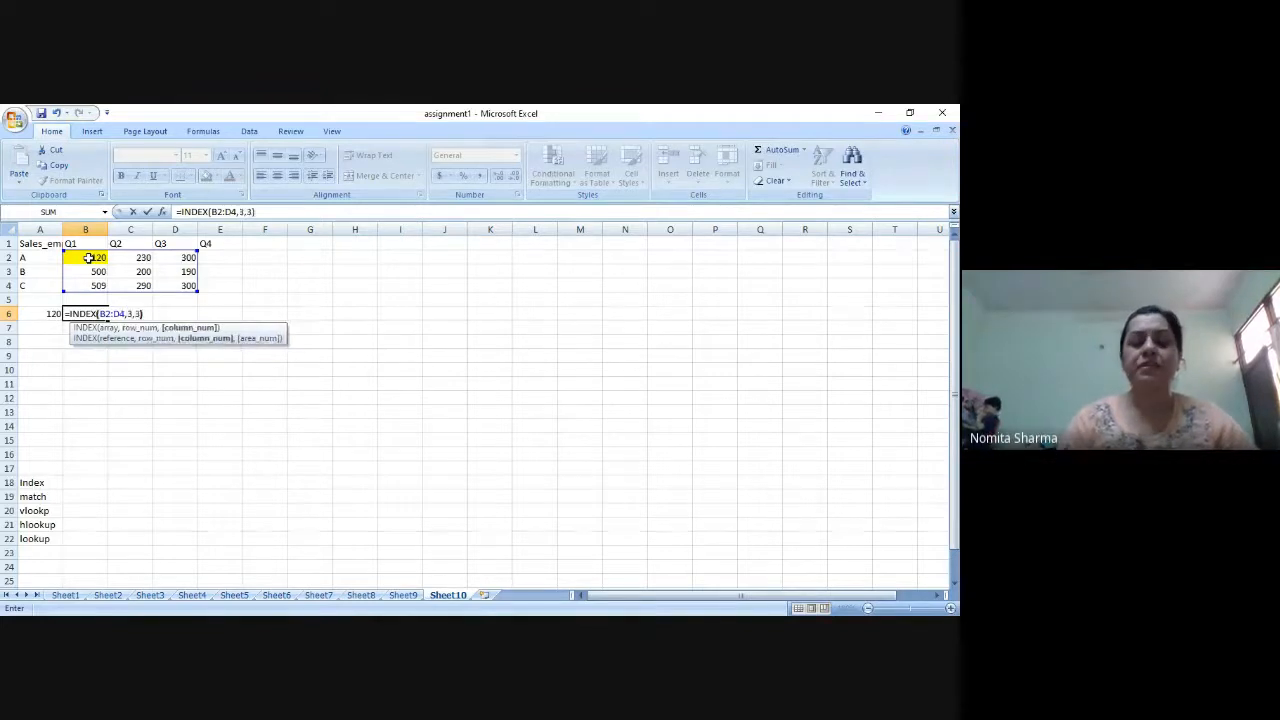
key("Return")
key("Up")
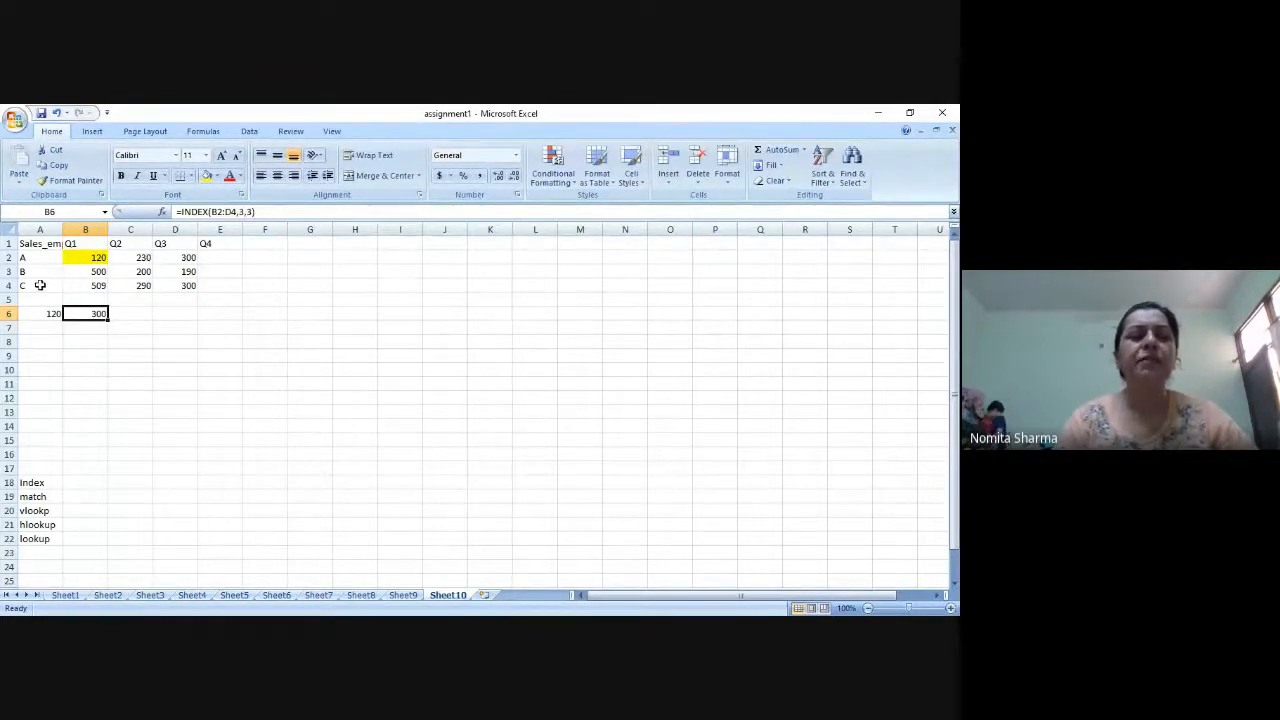
Highlight cell D4, employee C's Q3 sales, with the same yellow fill
left_click(192, 285)
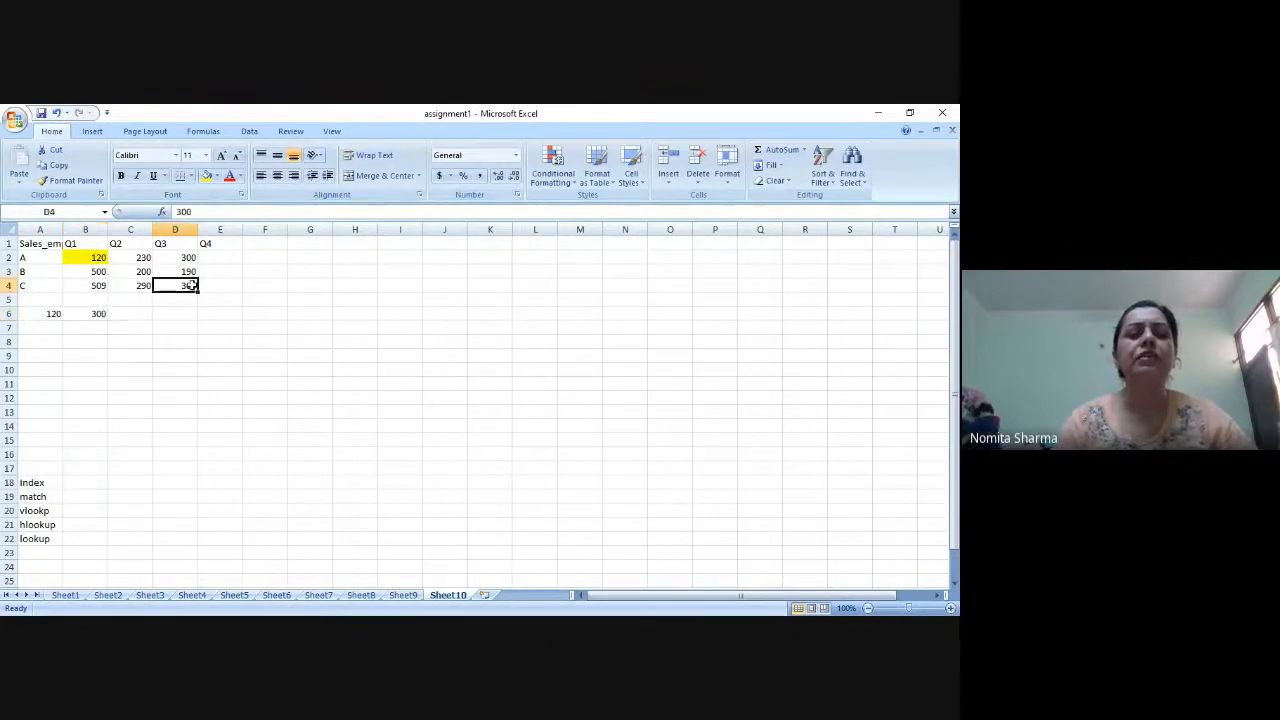
left_click(206, 176)
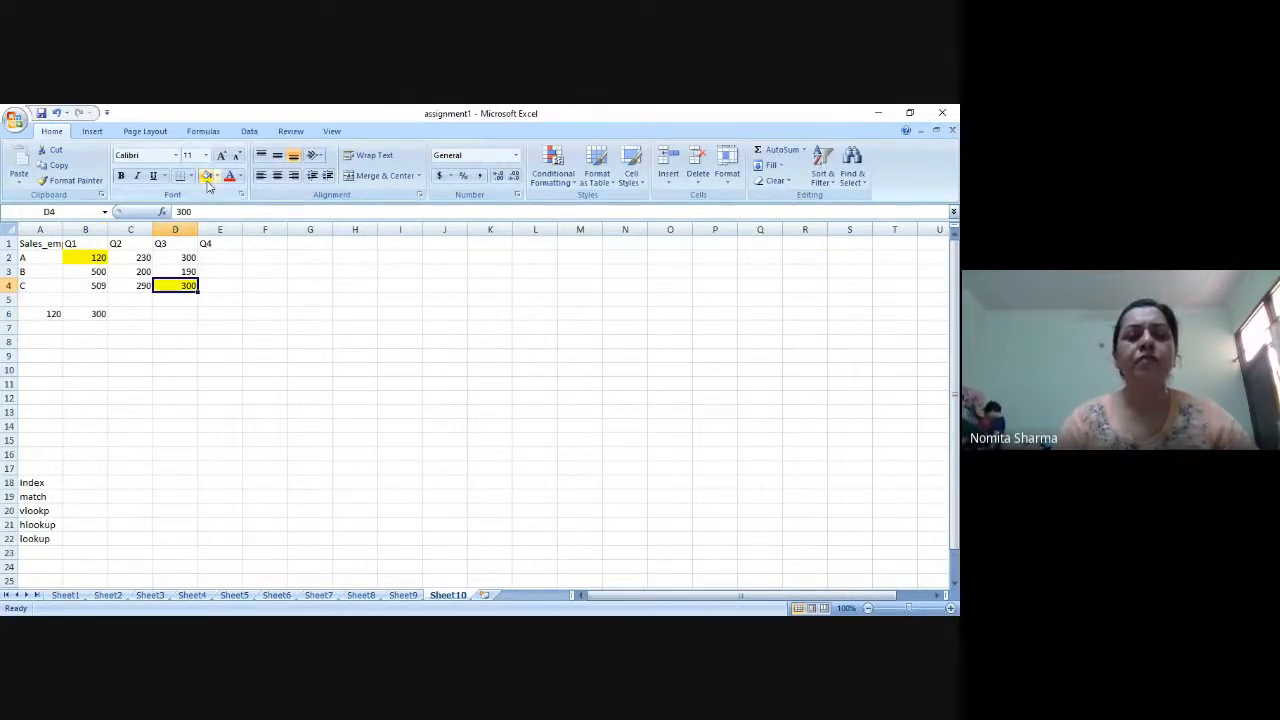
Enter the formula =INDEX(B2:D4,1,3) in cell C6 to look up the first row and third column of the sales figures
left_click(146, 315)
type("=")
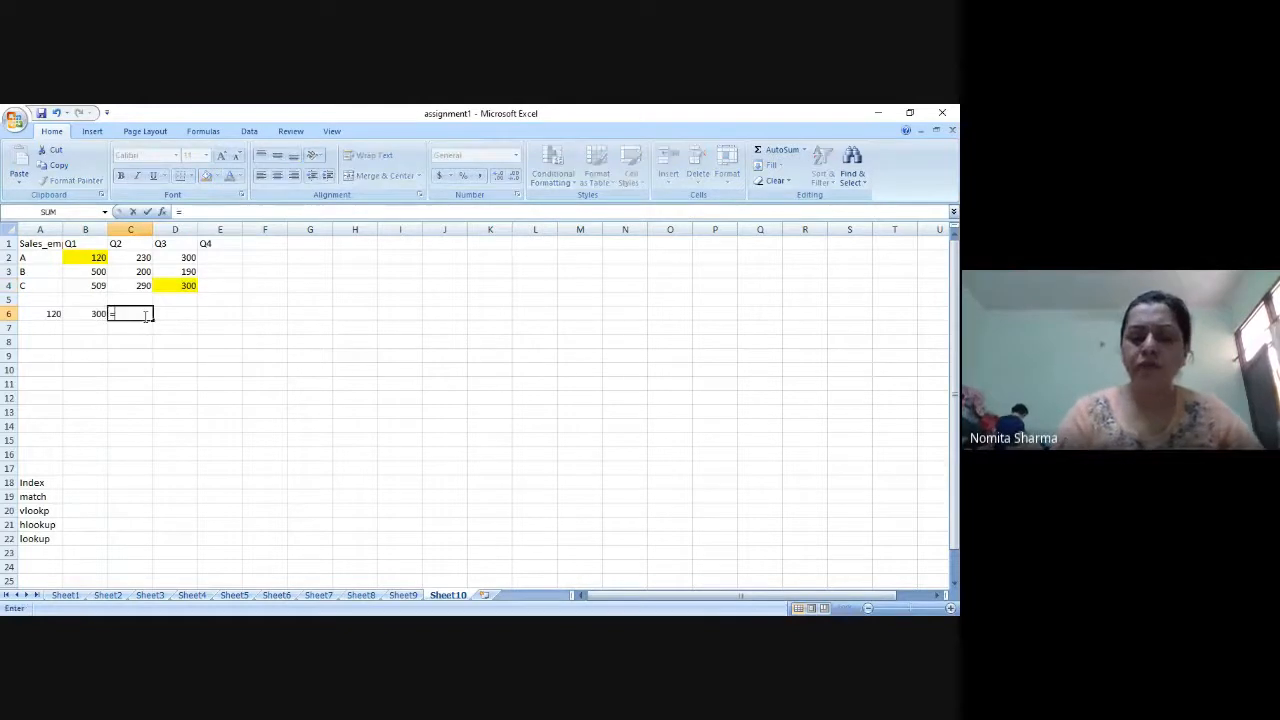
type("INDEX")
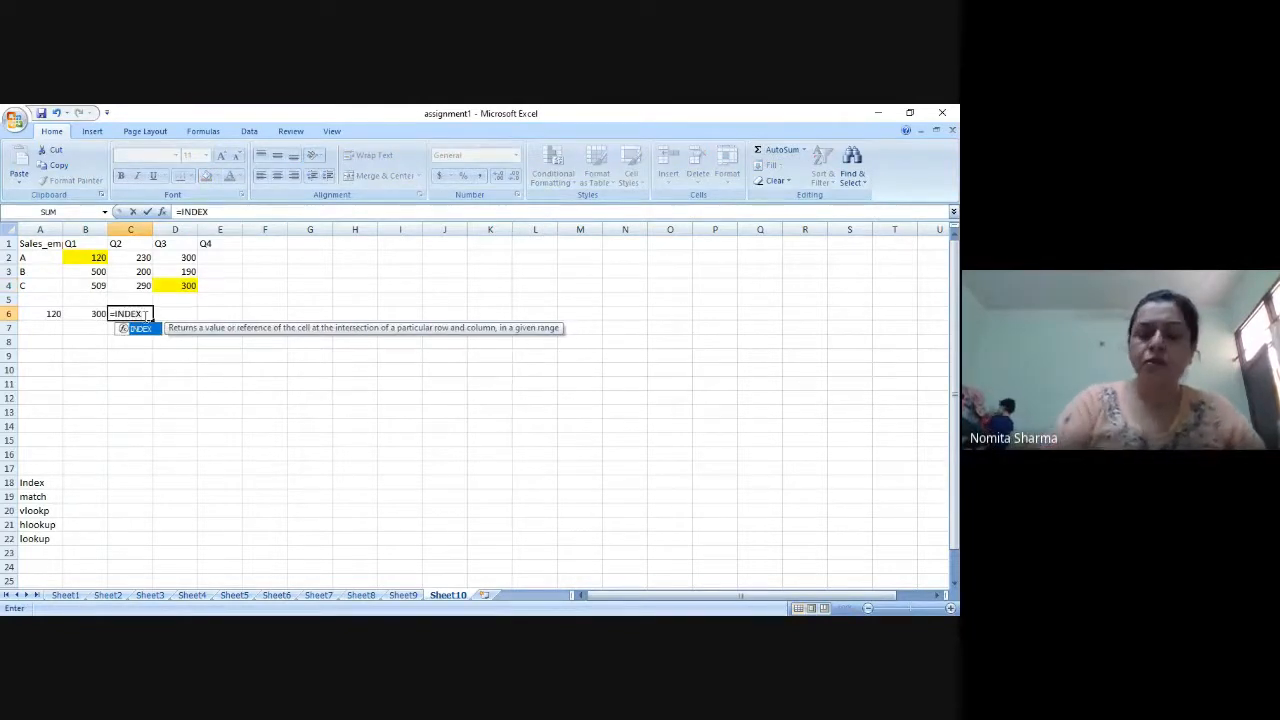
type("(")
left_click_drag(94, 258, 190, 288)
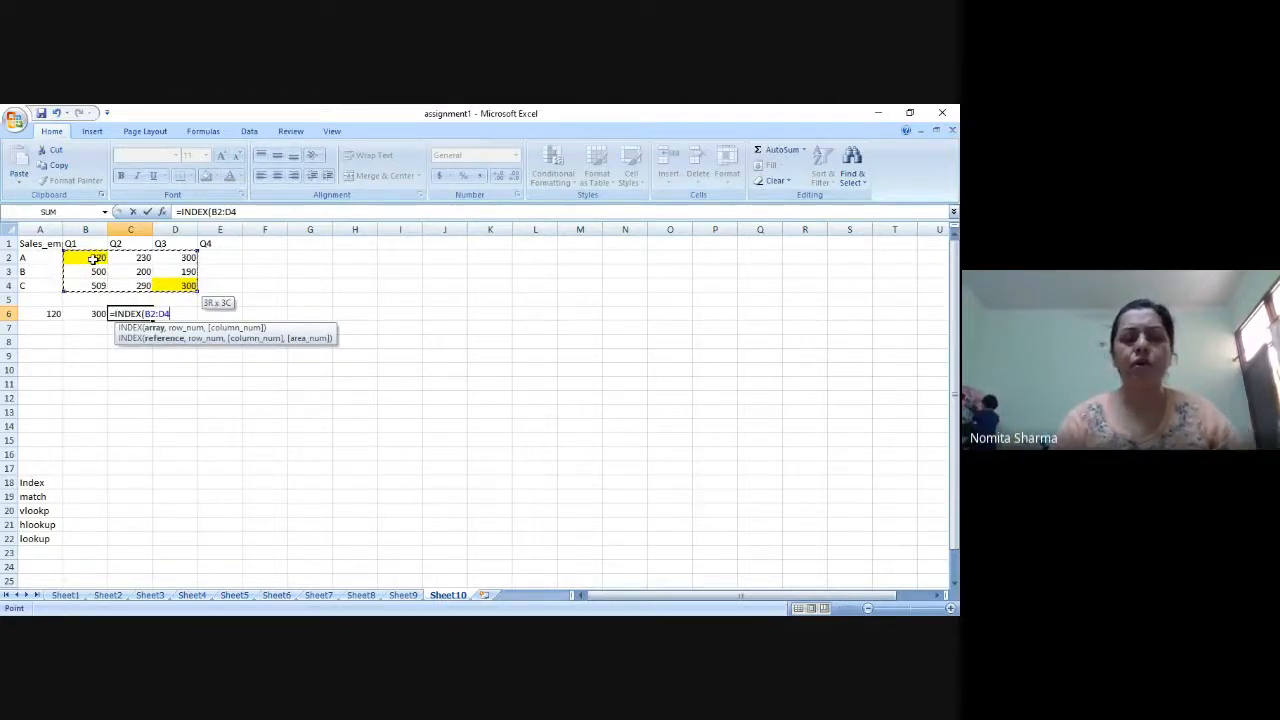
type(",")
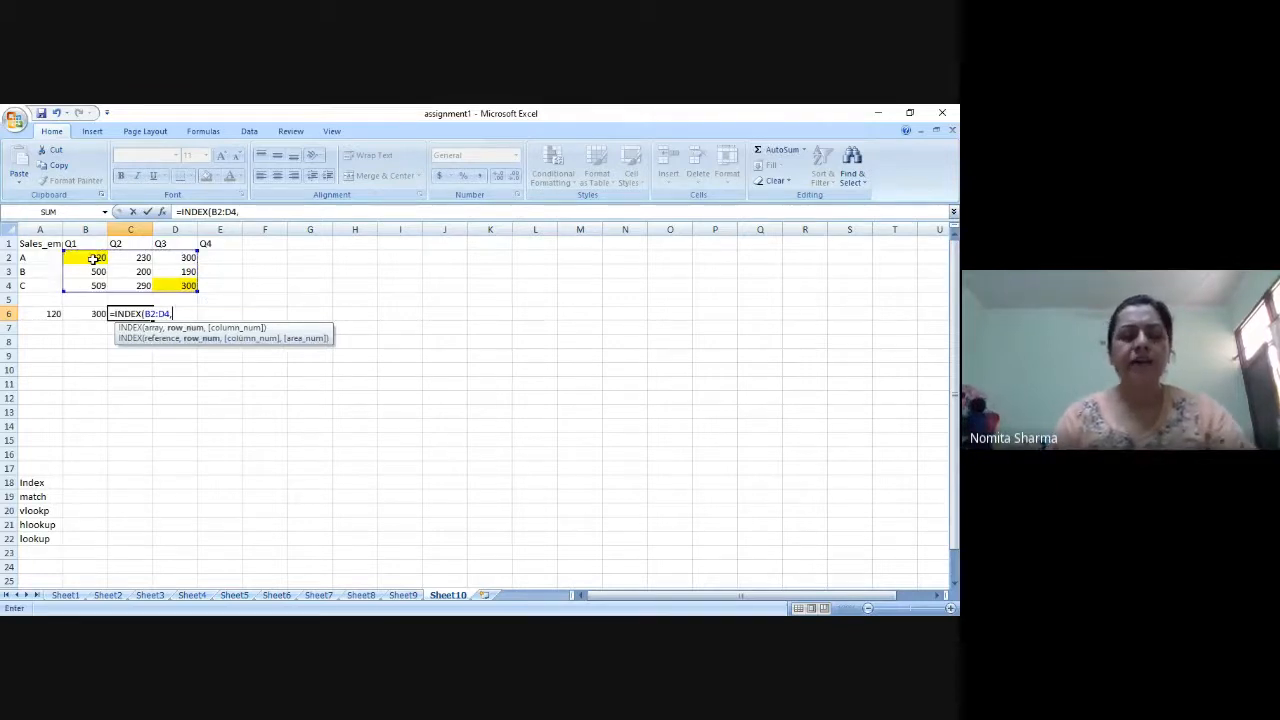
type("1,3)")
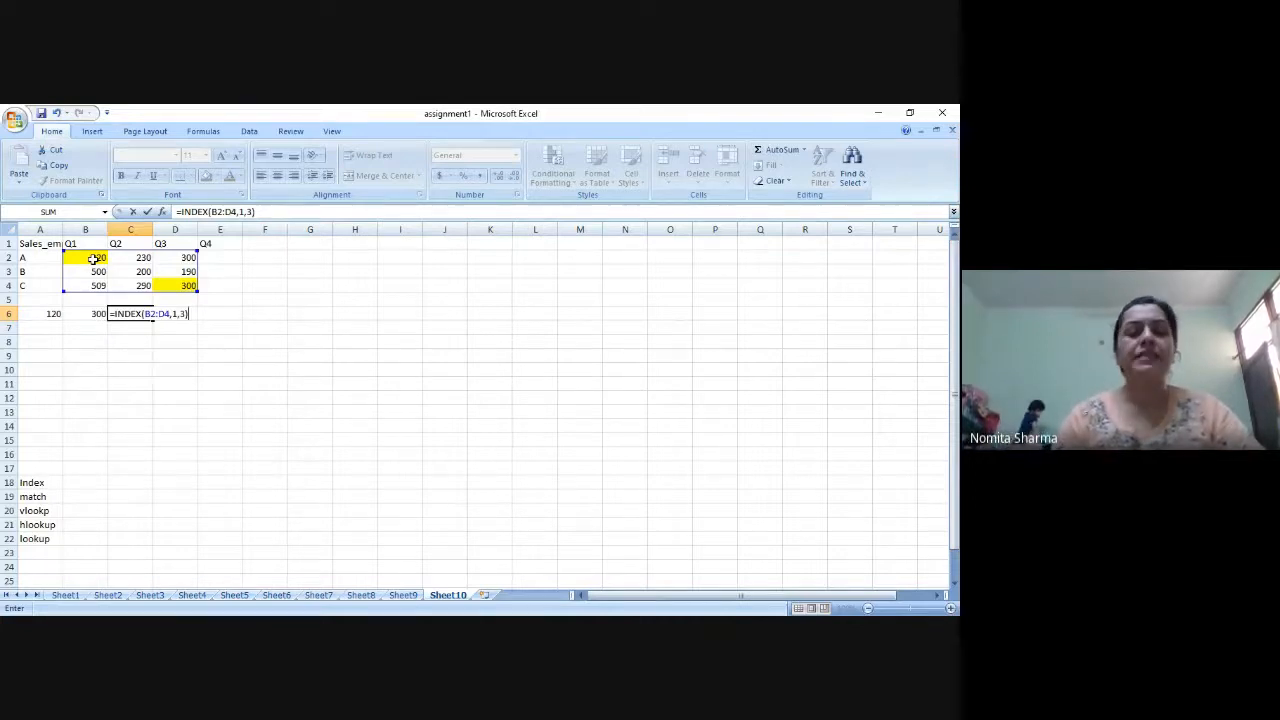
key("Return")
key("Up")
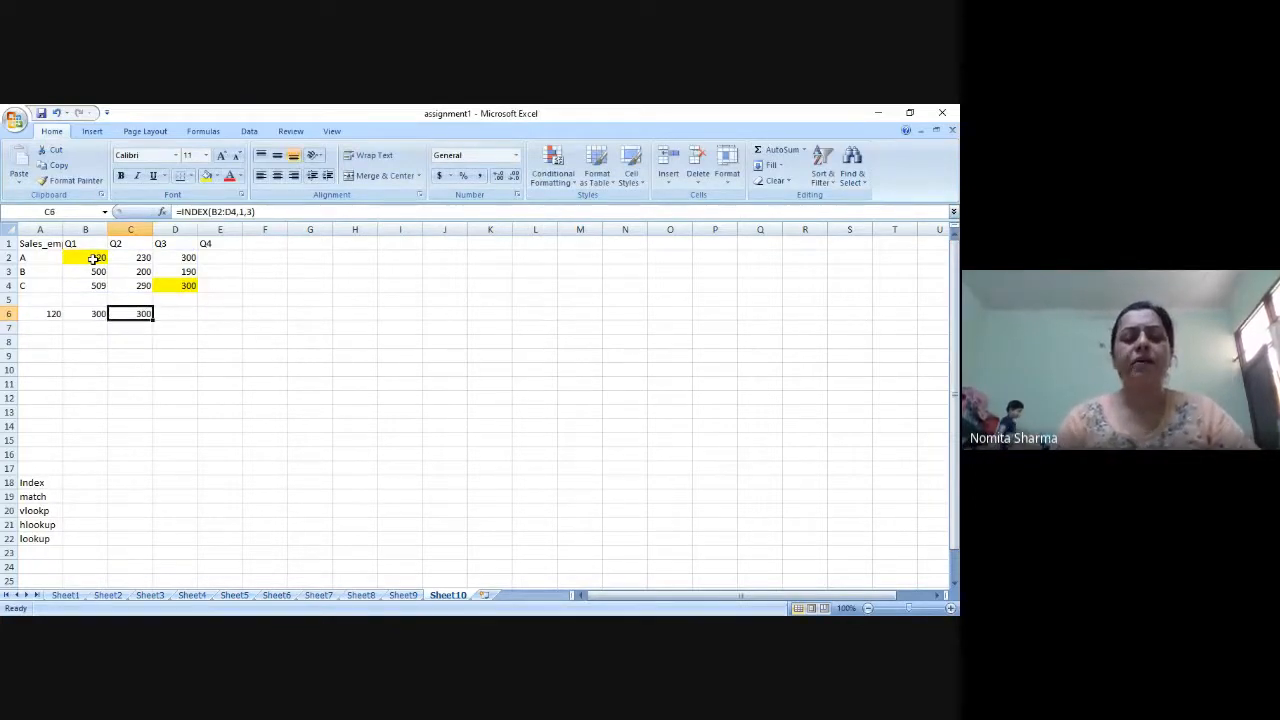
Highlight cell D2, employee A's Q3 sales, with the same yellow fill
left_click(168, 258)
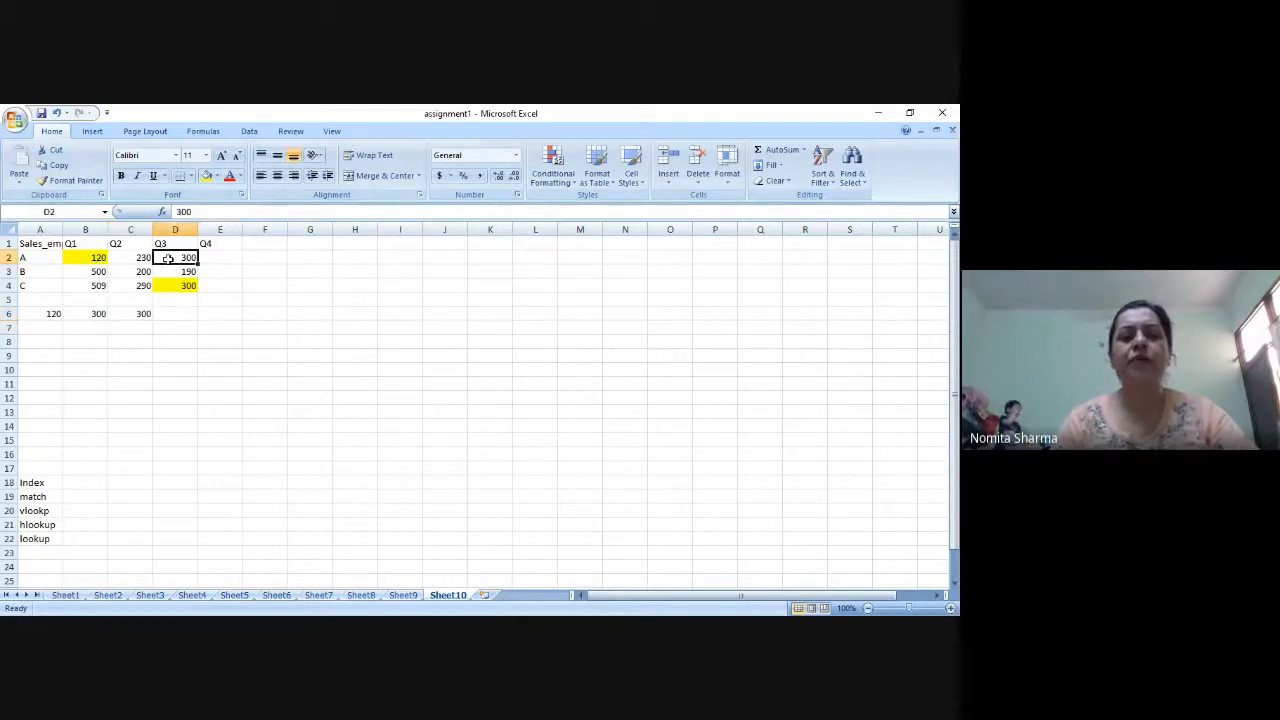
left_click(206, 177)
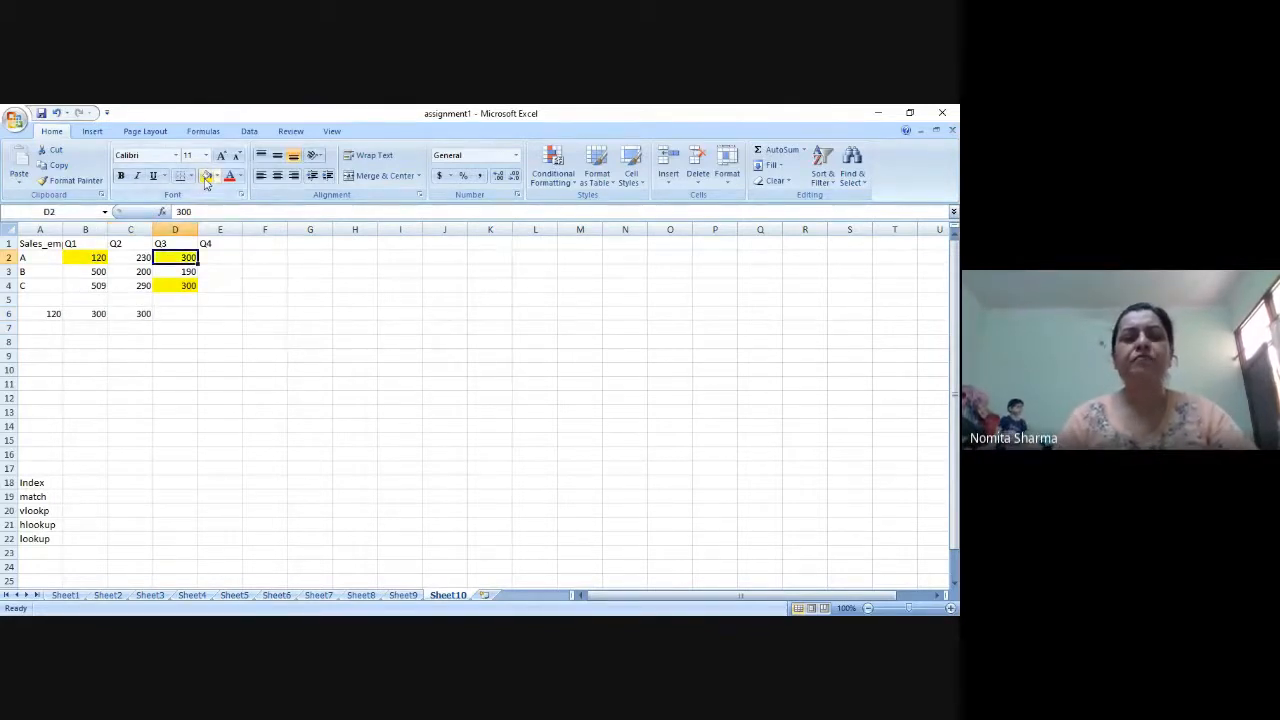
left_click(38, 314)
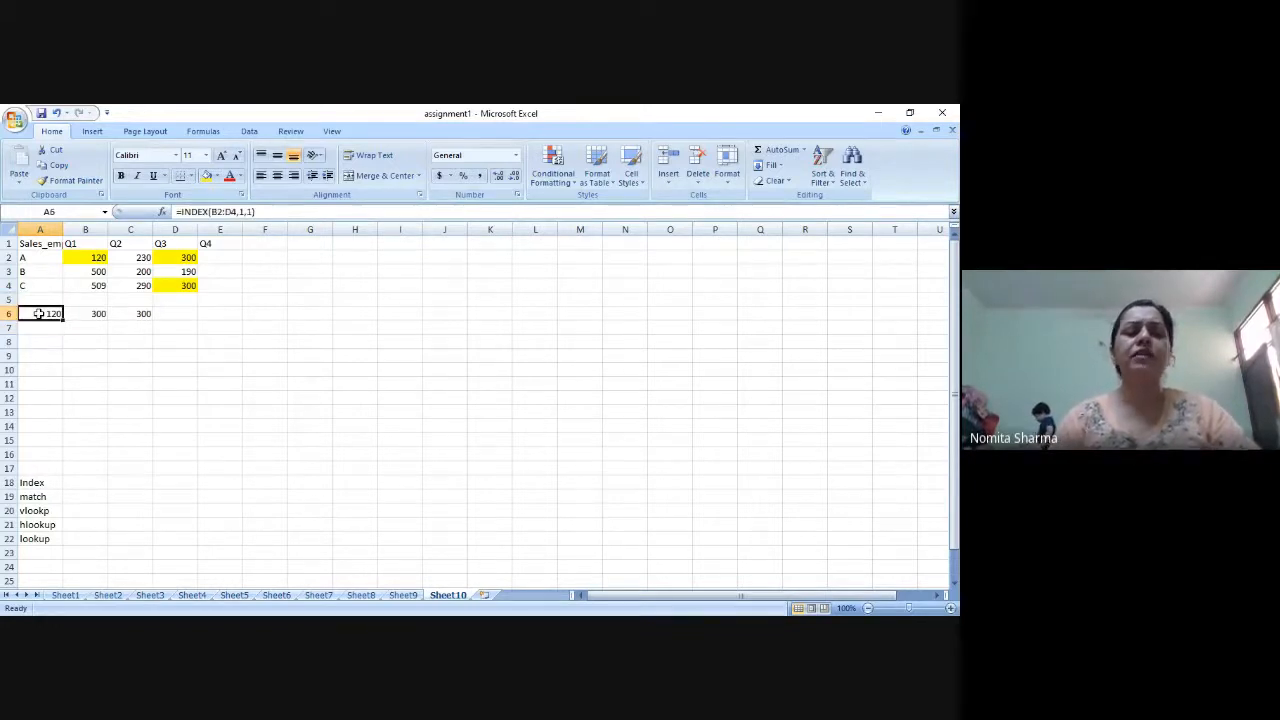
key("Return")
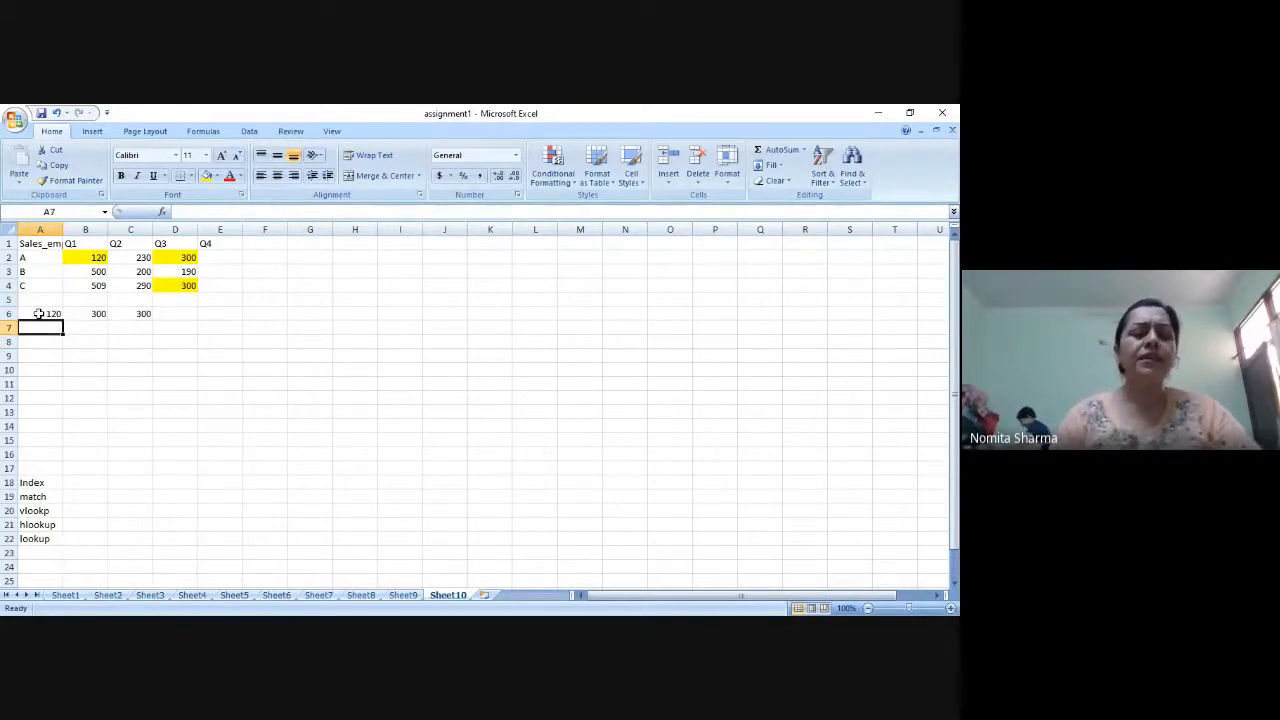
type("=")
key("BackSpace")
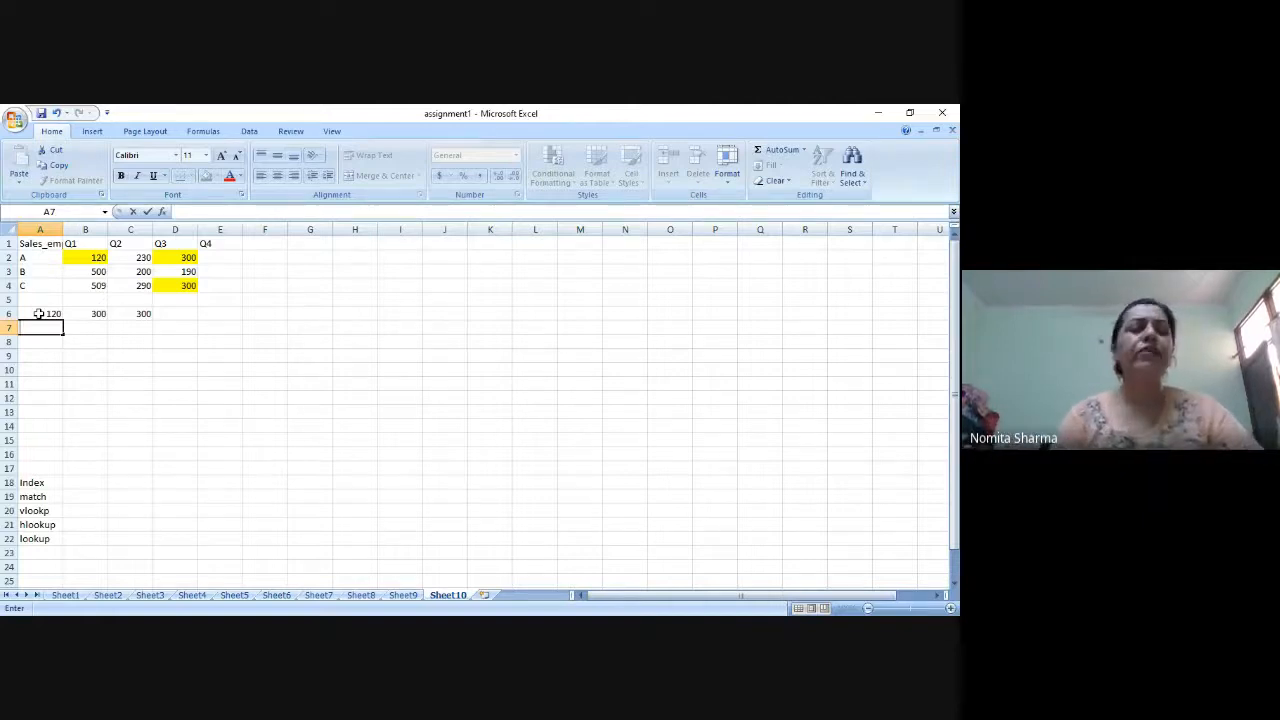
Select cell B2, employee A's Q1 sales figure in the sales table
key("Up")
key("Up")
key("Up")
key("Up")
key("Up")
key("Up")
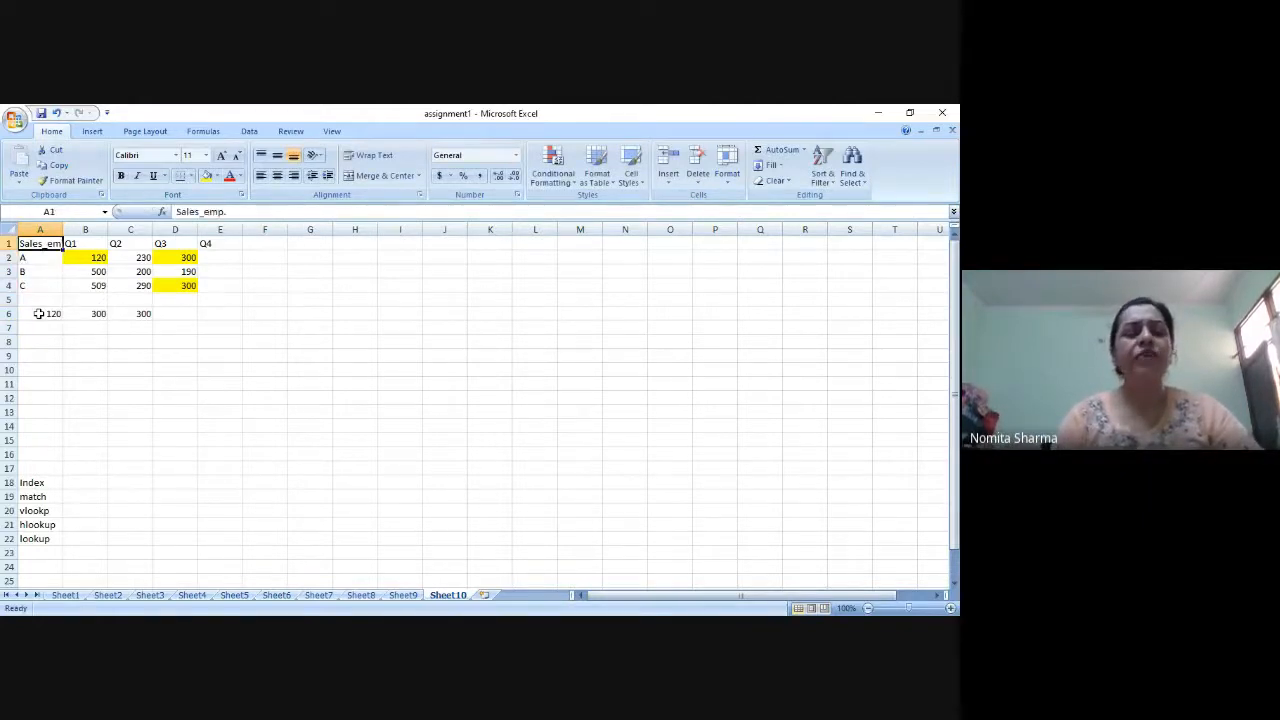
key("Down")
key("Right")
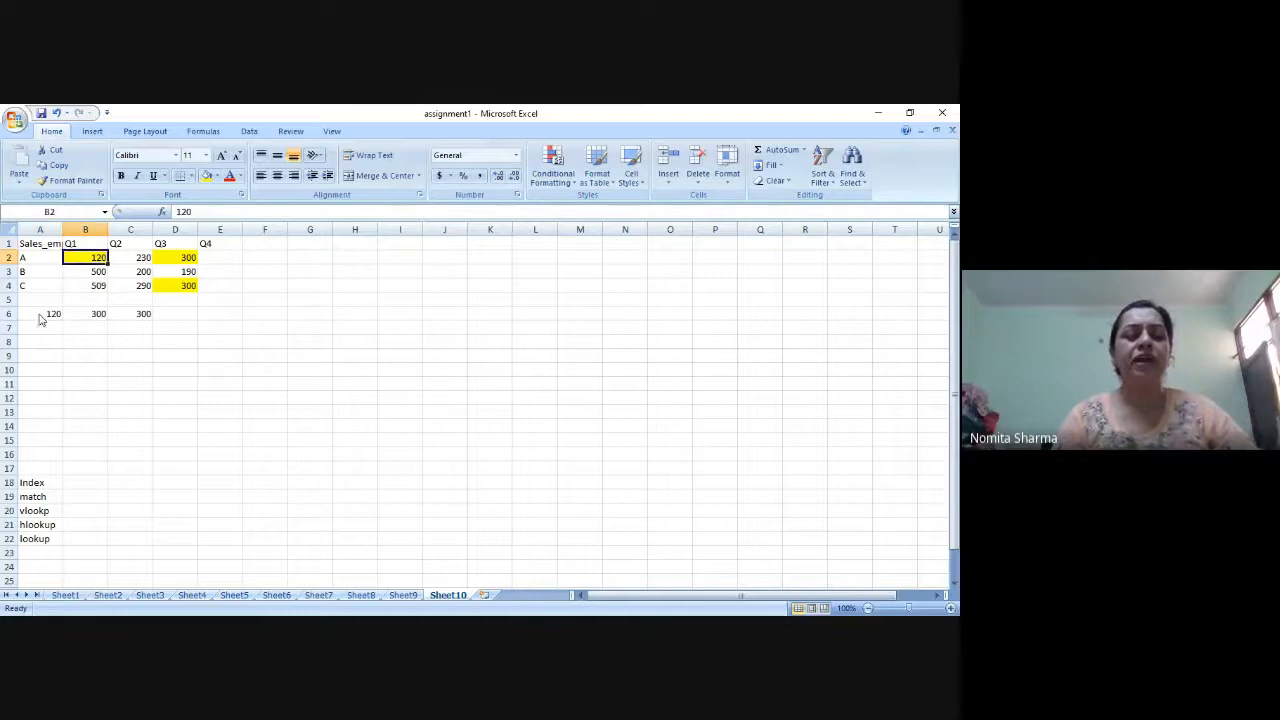